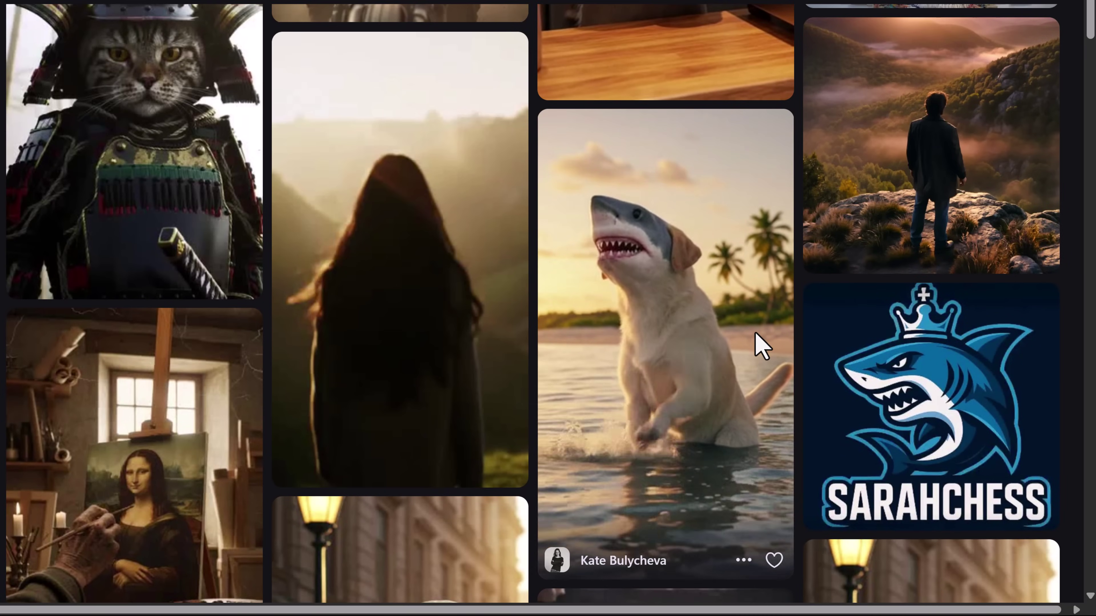
Step: Scroll through the nim.video homepage and back up toward its Try now entry
scroll(755, 347, down, 10)
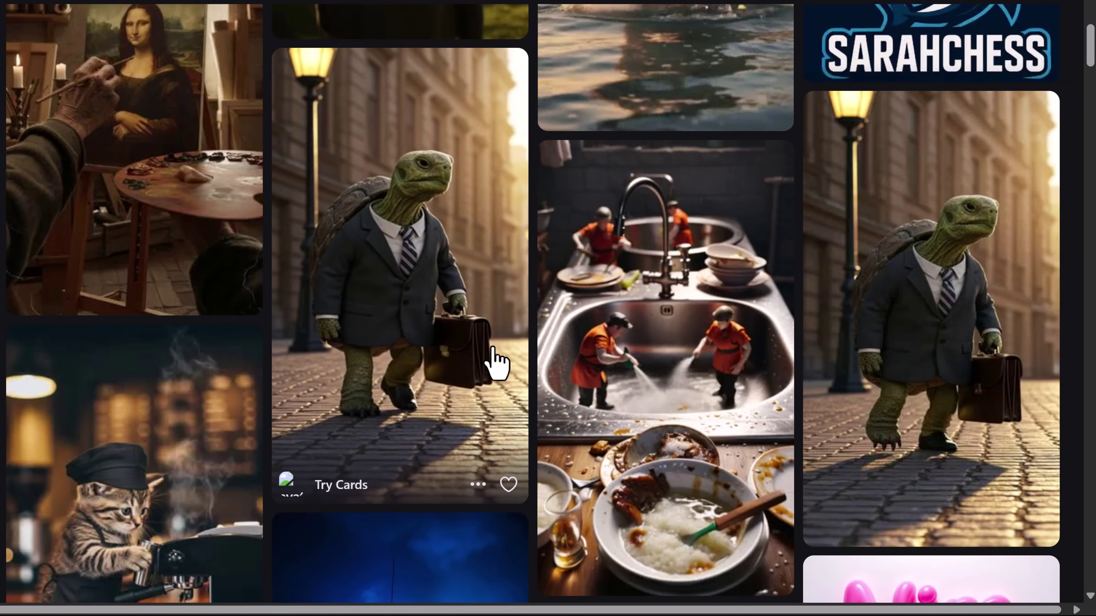
scroll(496, 364, down, 12)
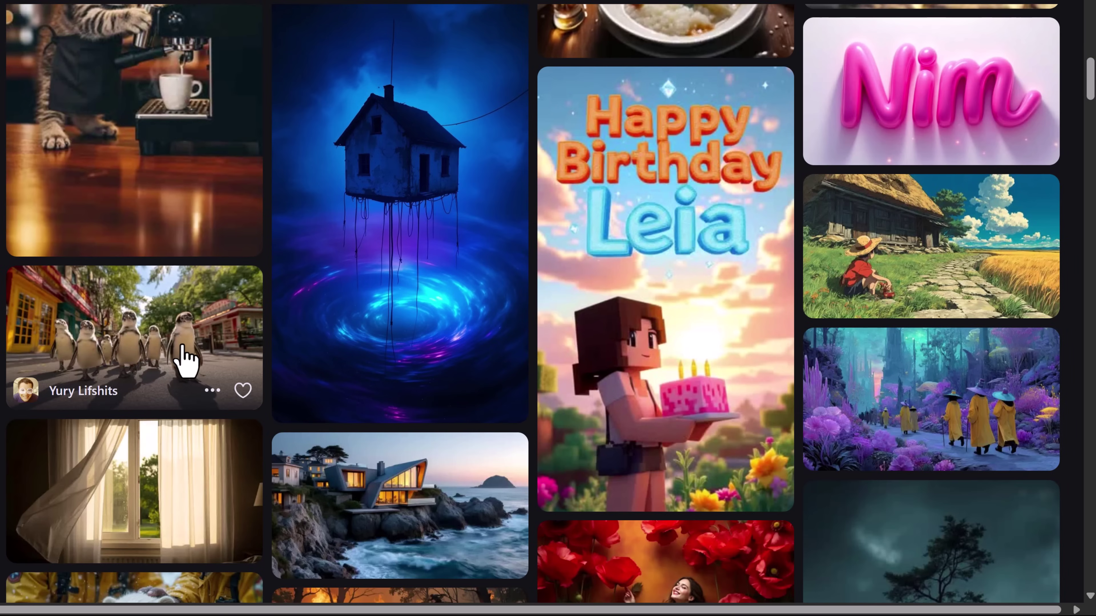
scroll(186, 362, down, 6)
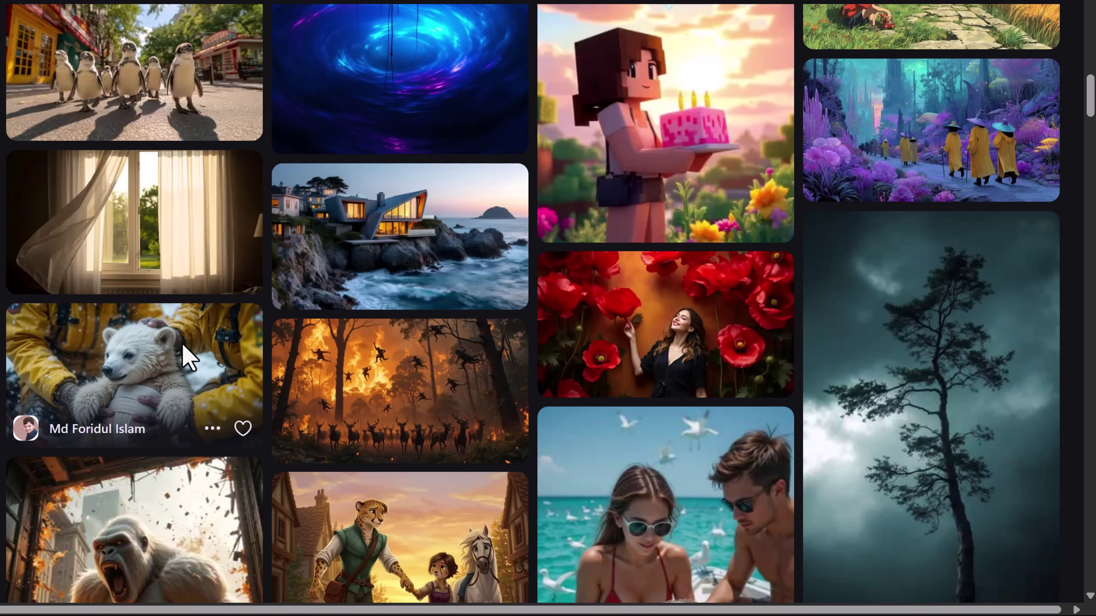
scroll(193, 367, down, 6)
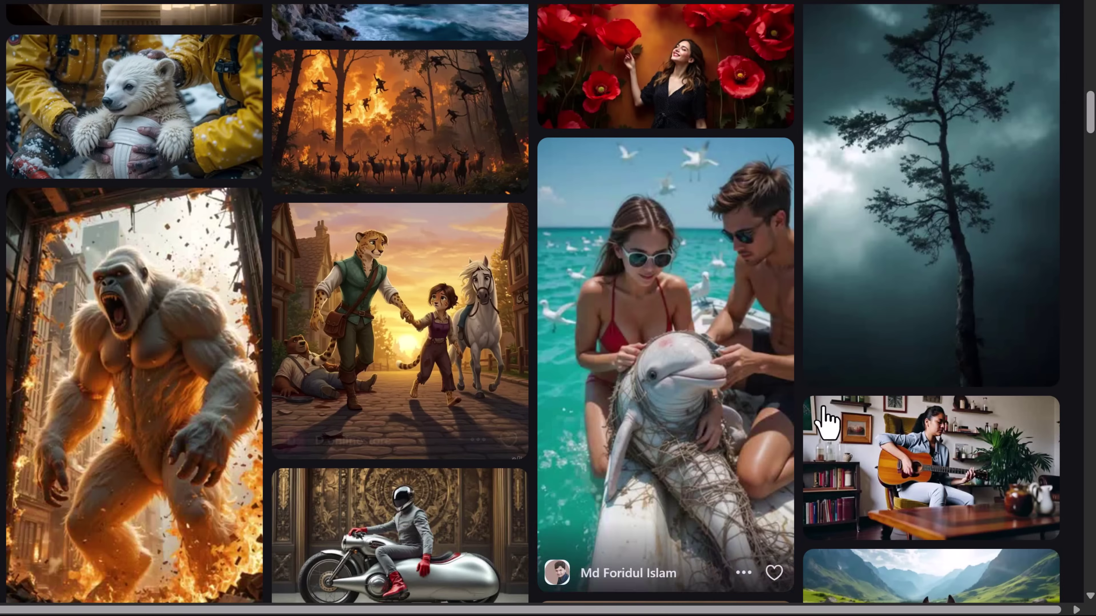
scroll(1078, 388, down, 10)
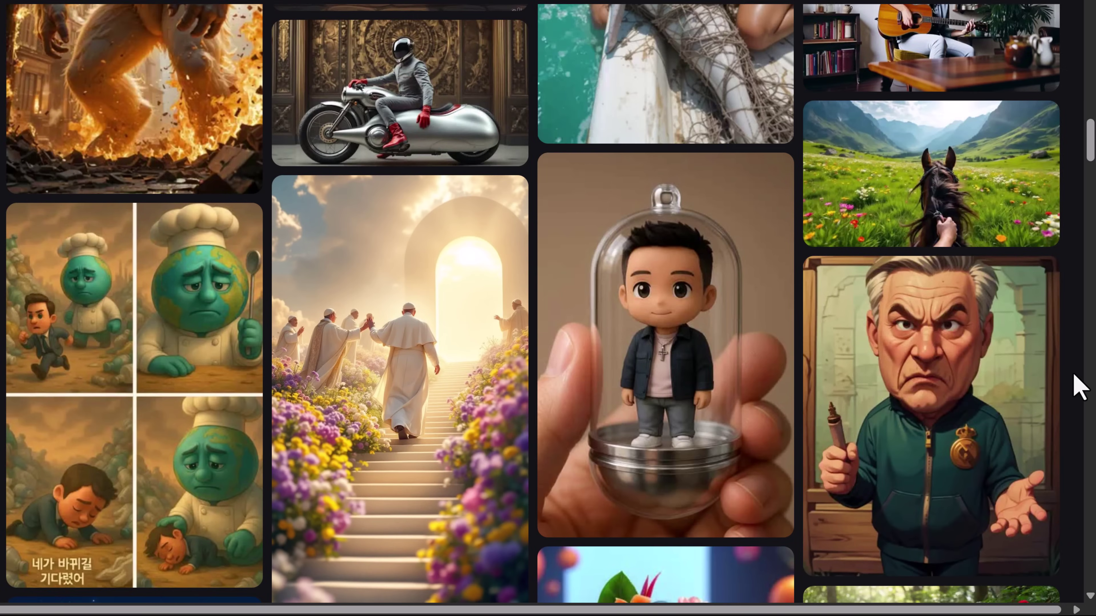
scroll(1075, 387, down, 2)
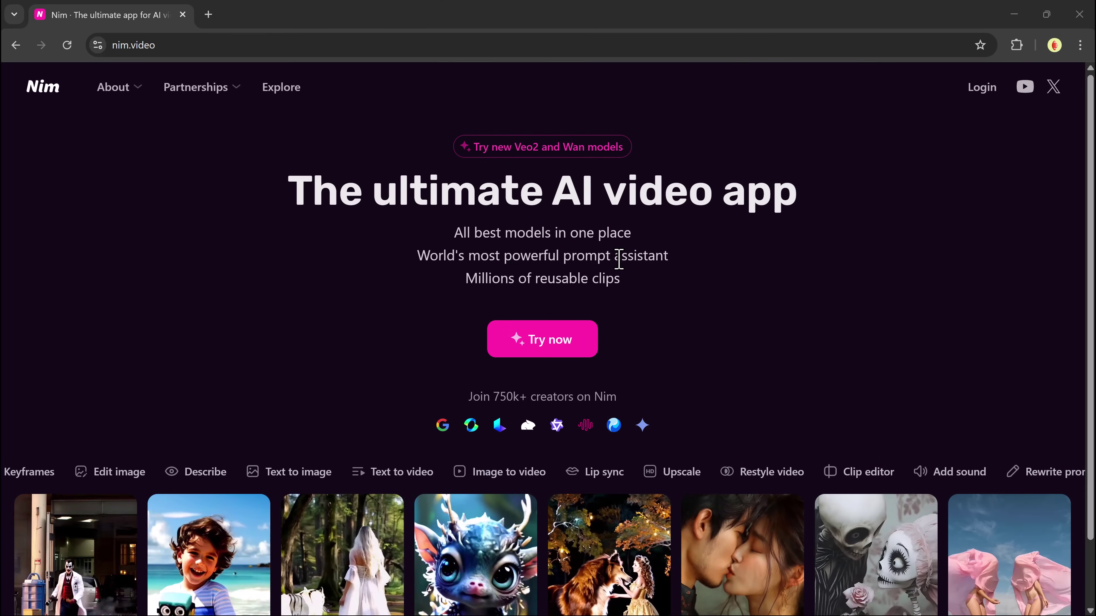
scroll(630, 308, down, 2)
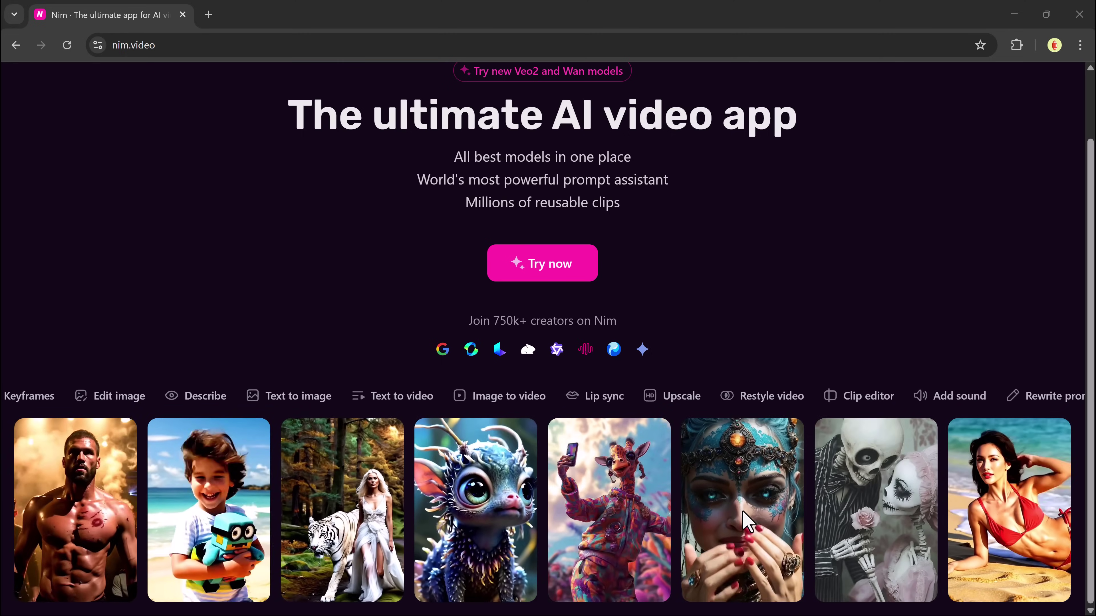
scroll(738, 501, up, 2)
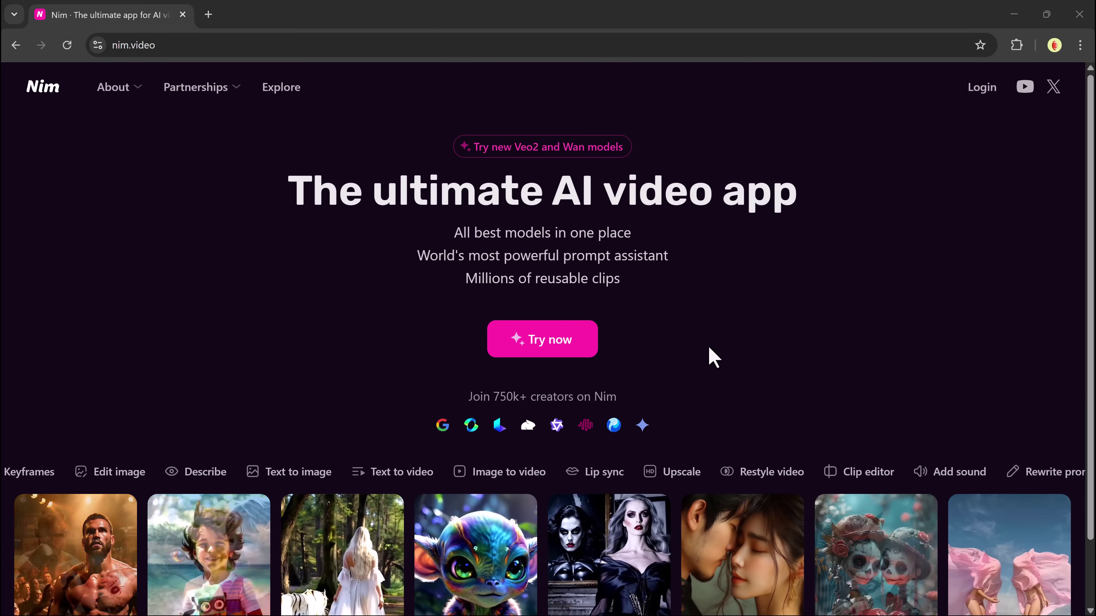
mouse_move(443, 436)
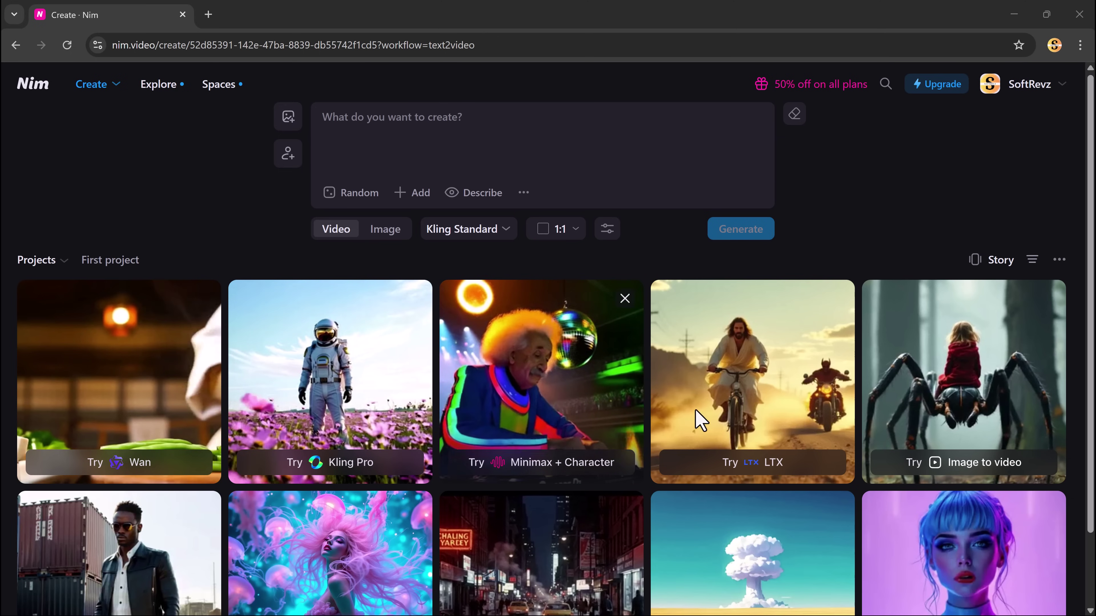
scroll(820, 432, down, 2)
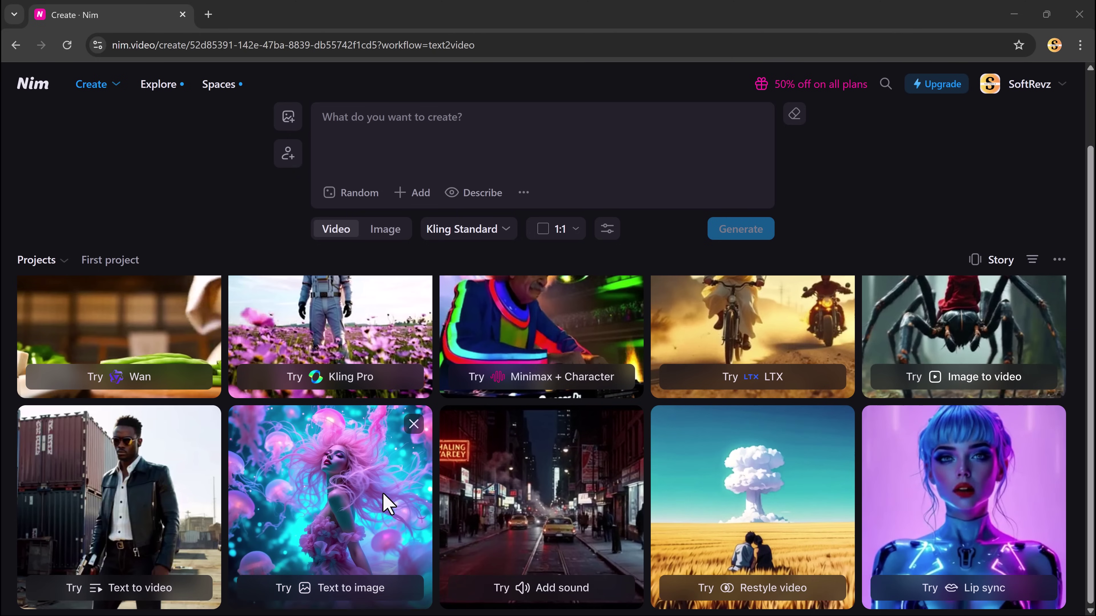
scroll(320, 475, up, 2)
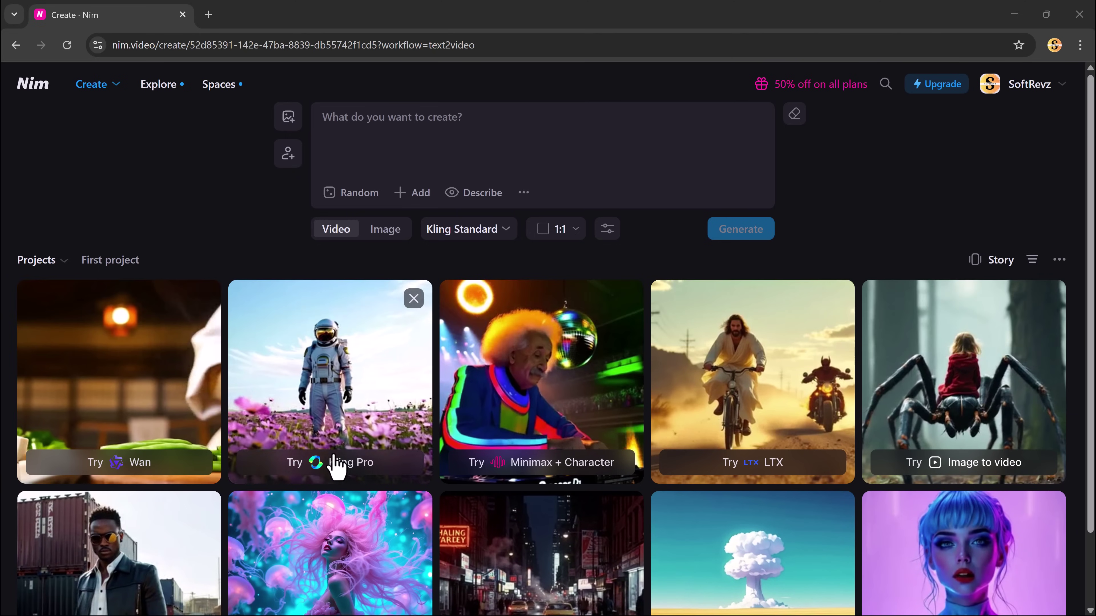
click(382, 126)
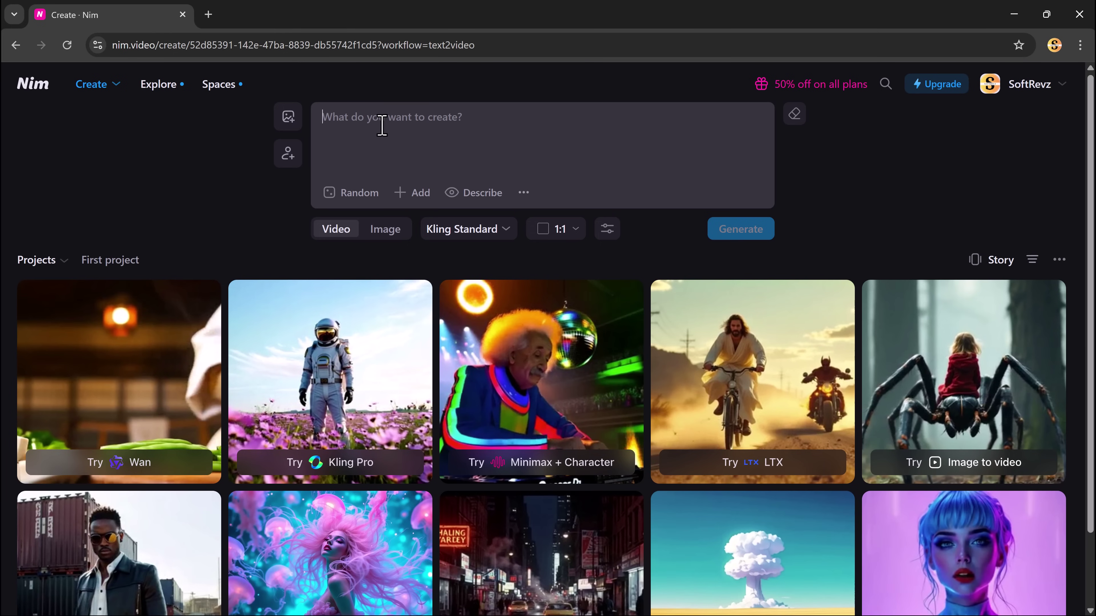
Step: Fill the video prompt with a random idea and rewrite it into a mystical forest-staircase scene
click(384, 231)
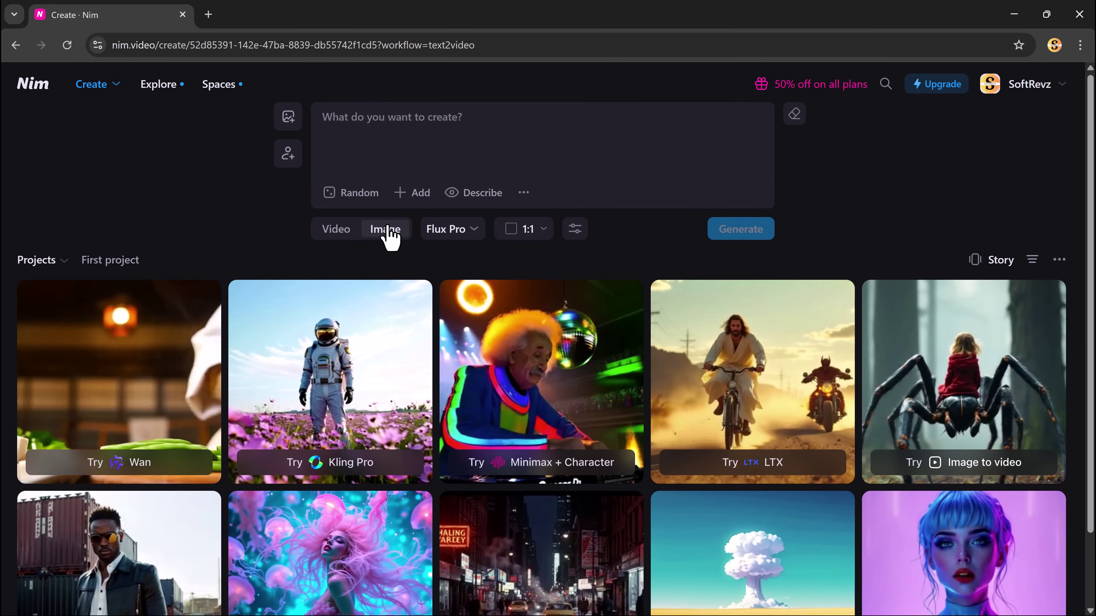
click(371, 129)
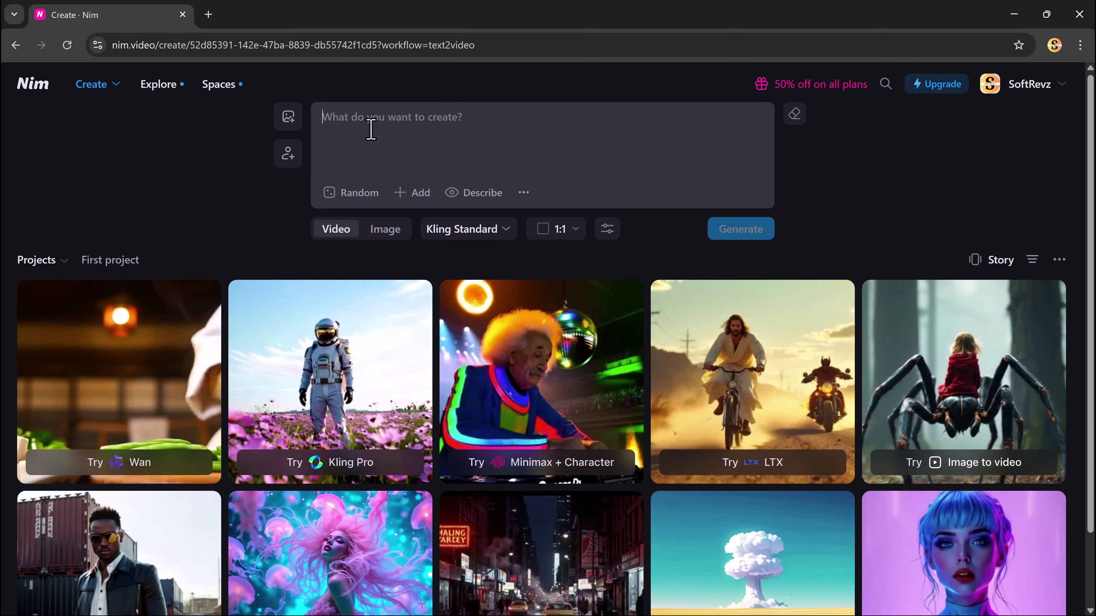
click(357, 193)
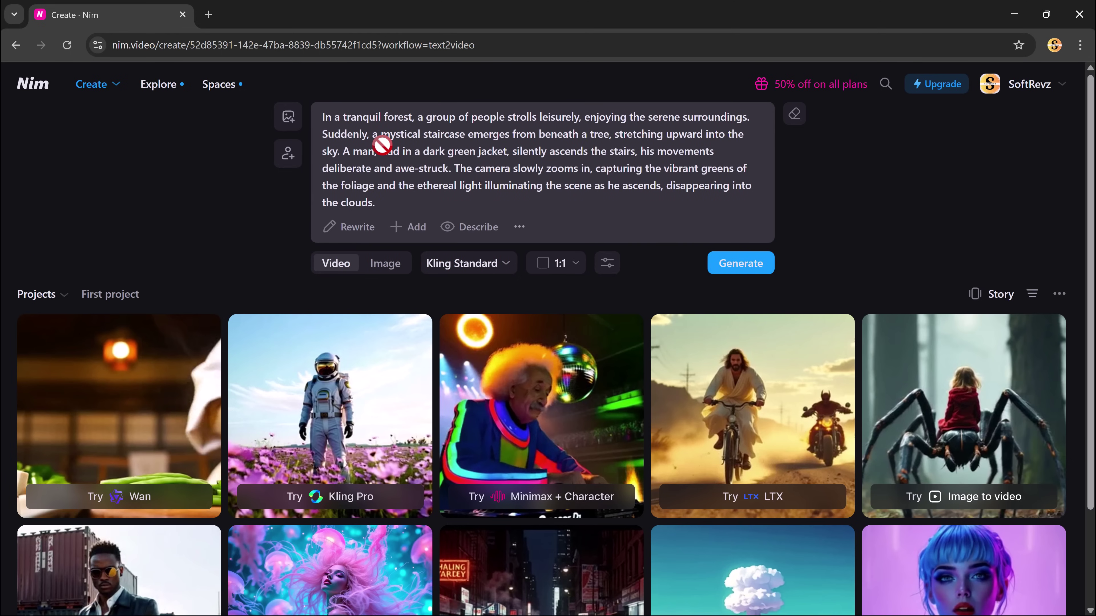
click(357, 235)
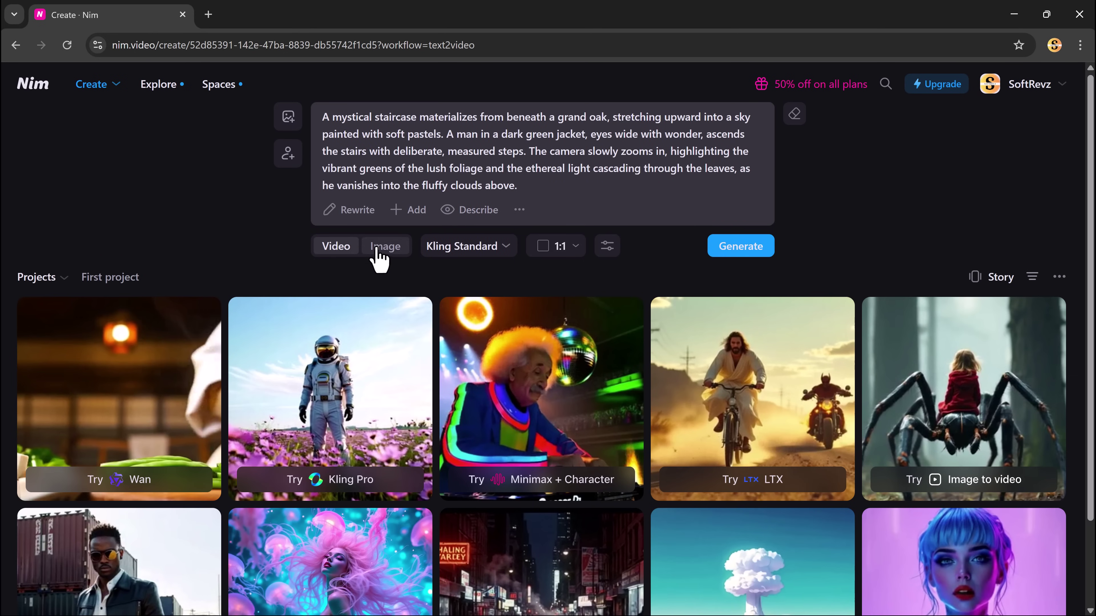
Step: Switch the video model to Kling 2.0 and generate the staircase clip
click(484, 260)
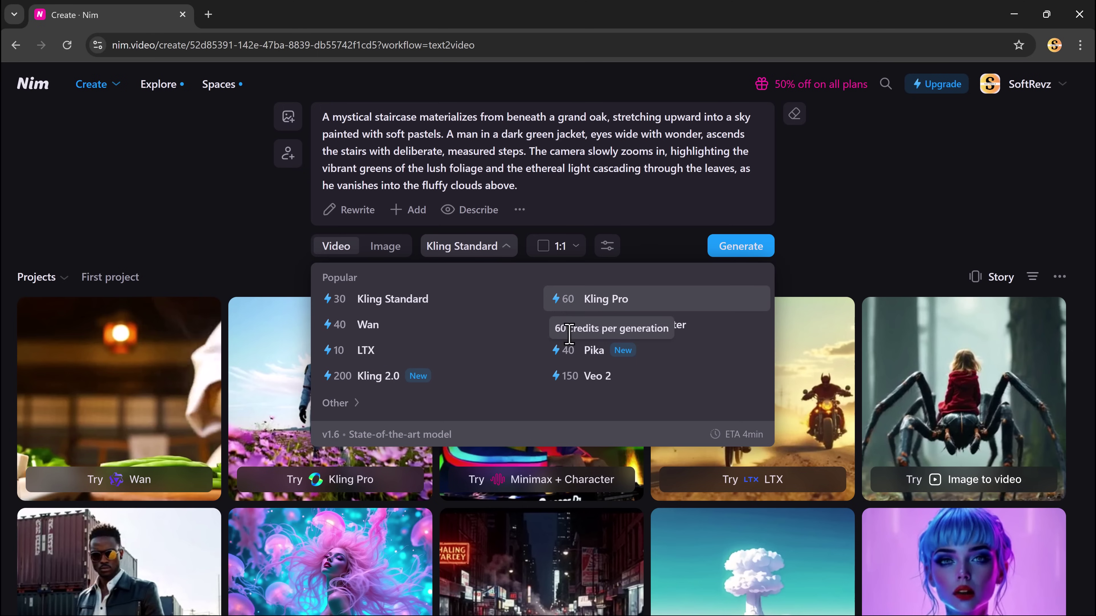
click(378, 377)
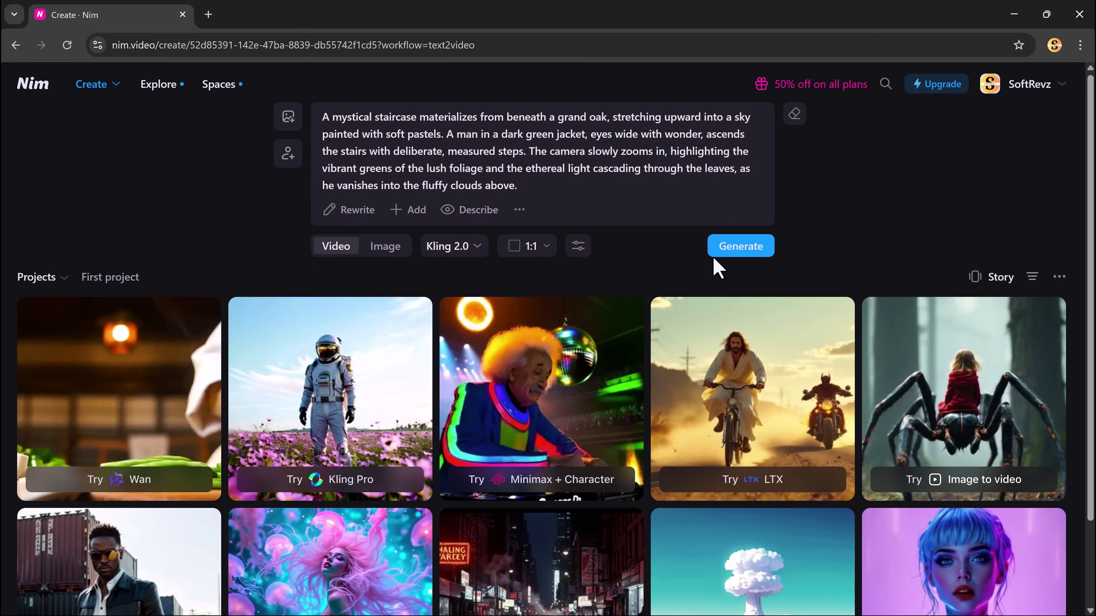
click(723, 255)
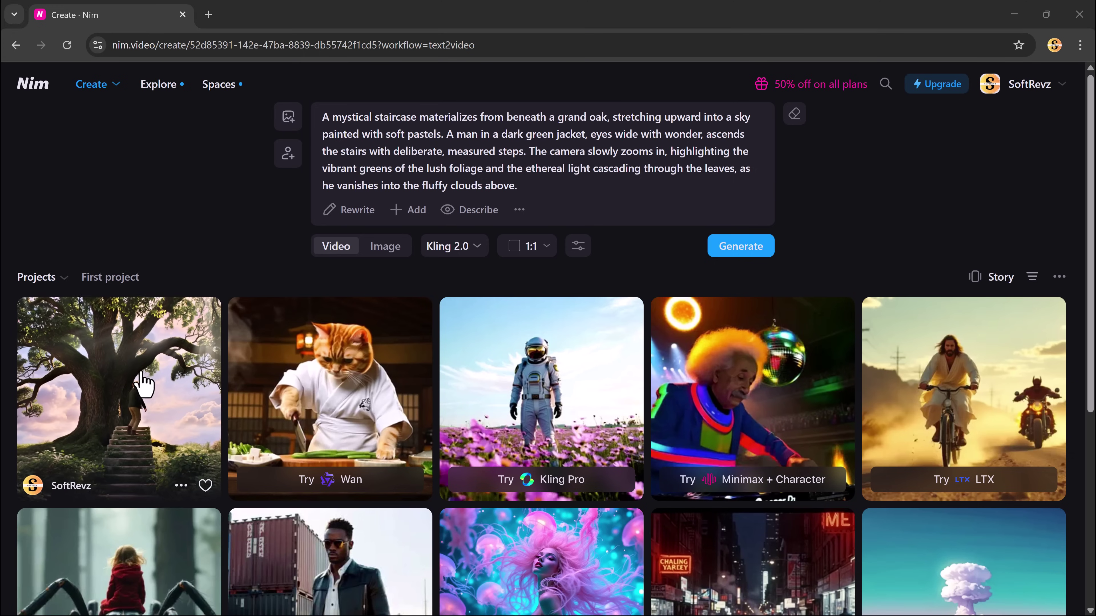
Step: Open the finished oak-and-staircase clip's explore page
click(141, 381)
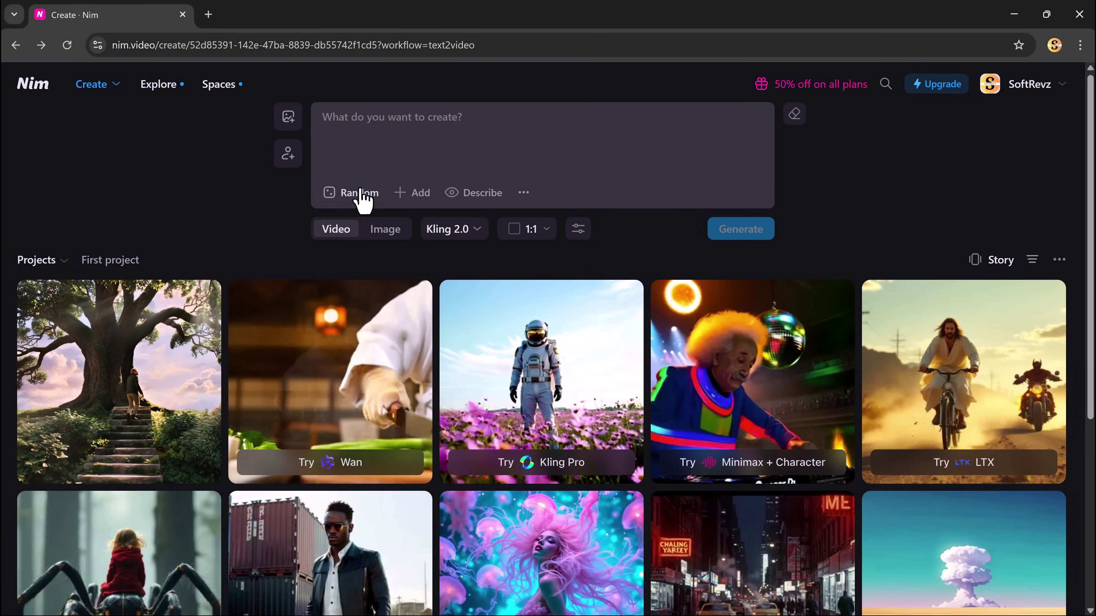
Step: Fill the prompt with a random office chicken-balloon idea and select the Kling Pro model
click(359, 196)
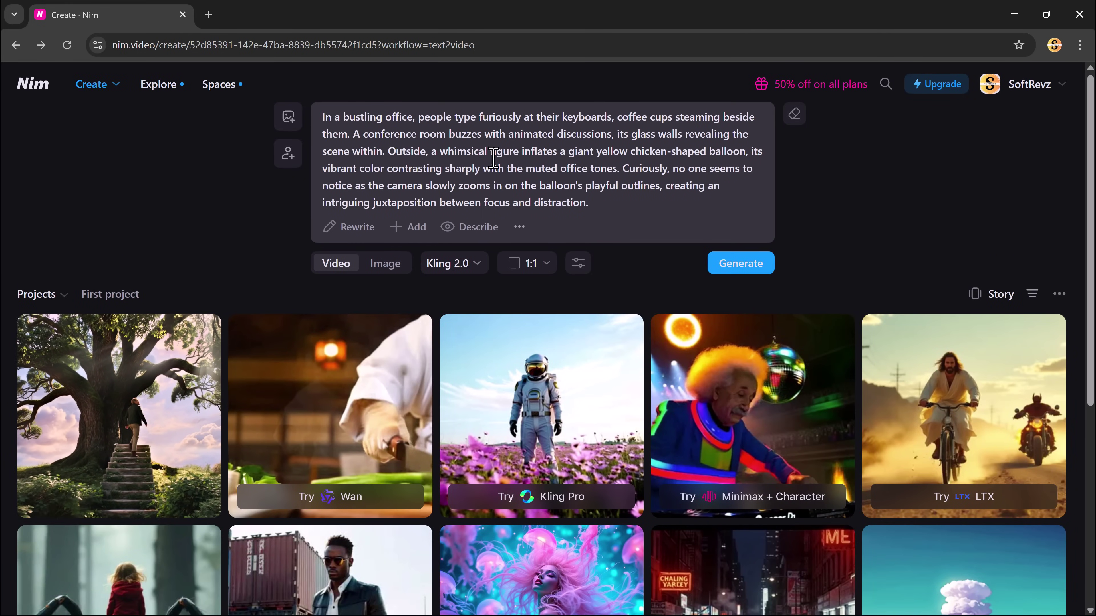
click(446, 264)
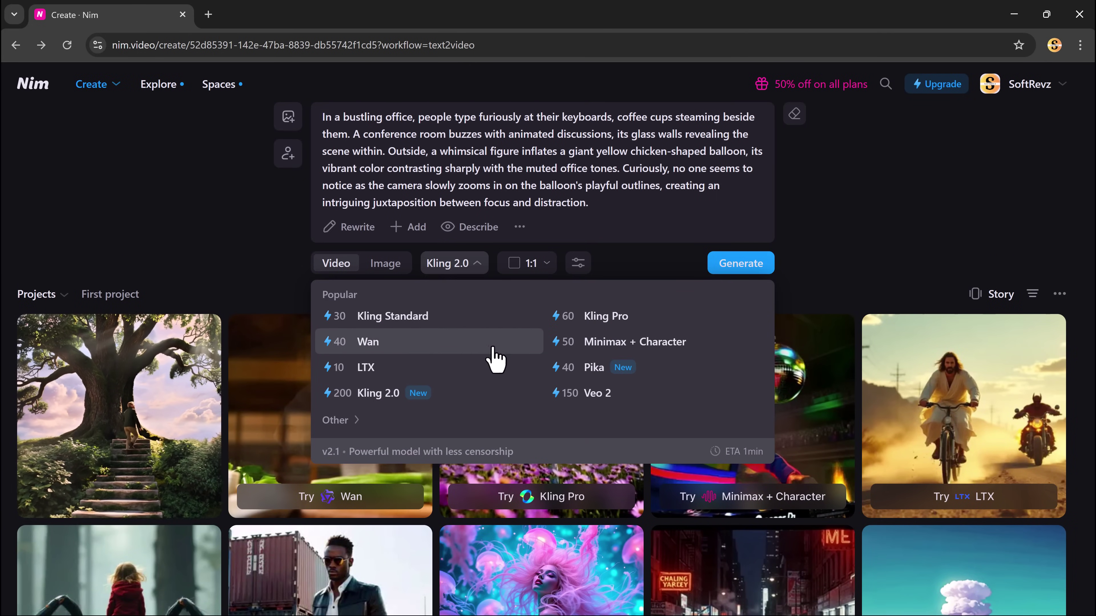
click(568, 330)
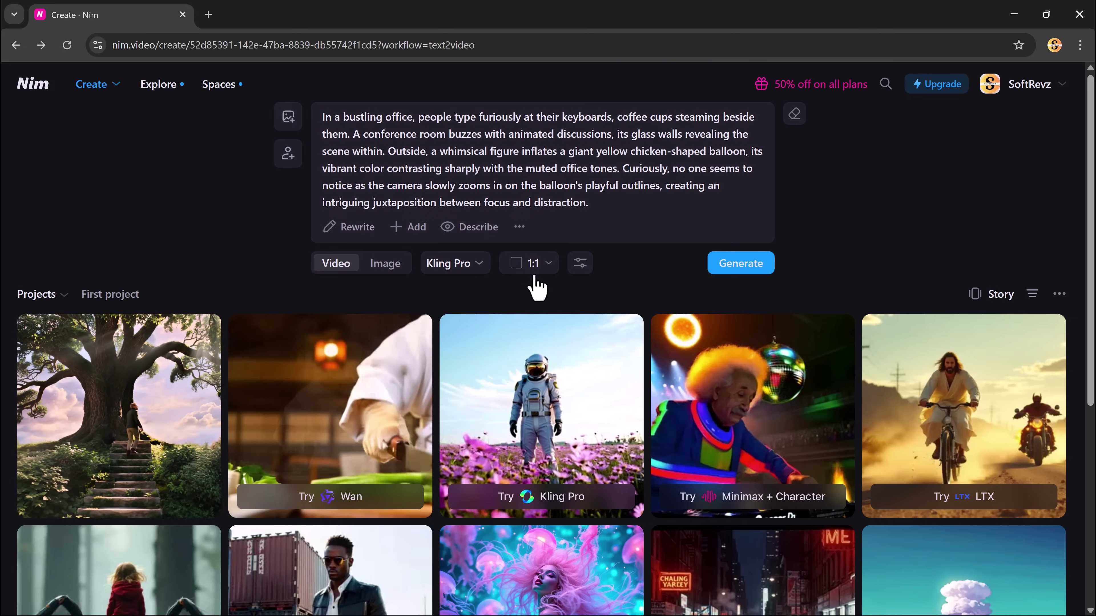
Step: Set the aspect ratio to 16:9, generate the office balloon clip, and open its details
click(532, 264)
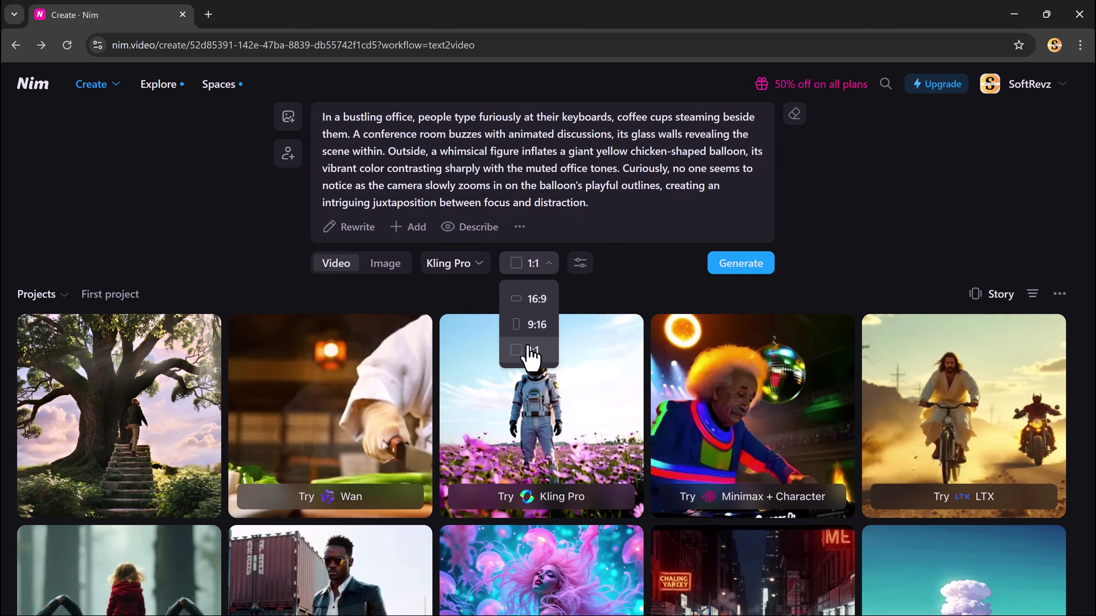
click(531, 349)
click(533, 264)
click(533, 300)
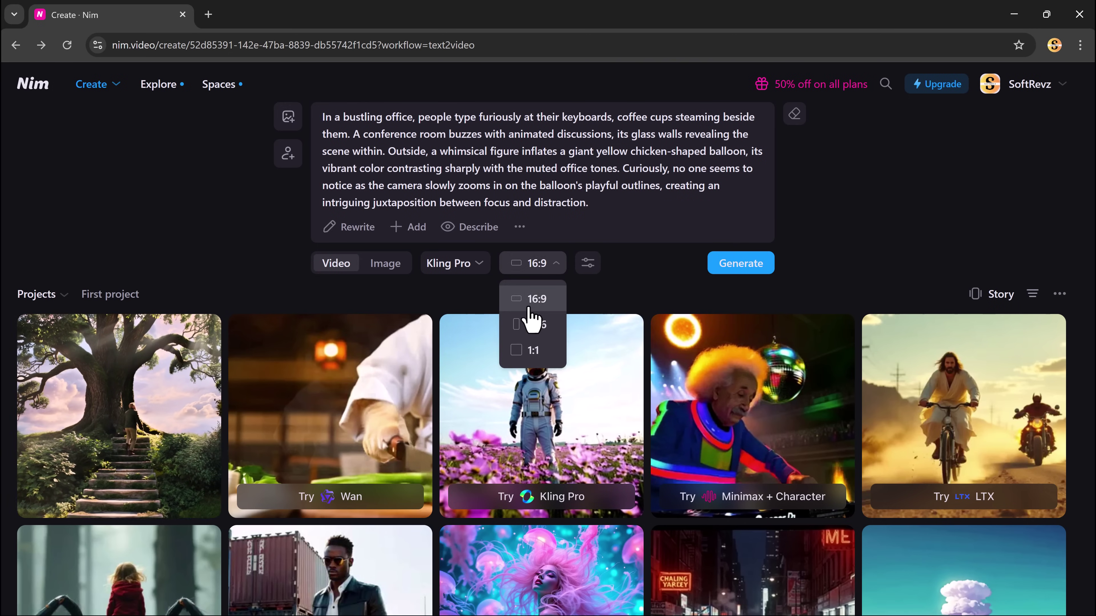
click(724, 271)
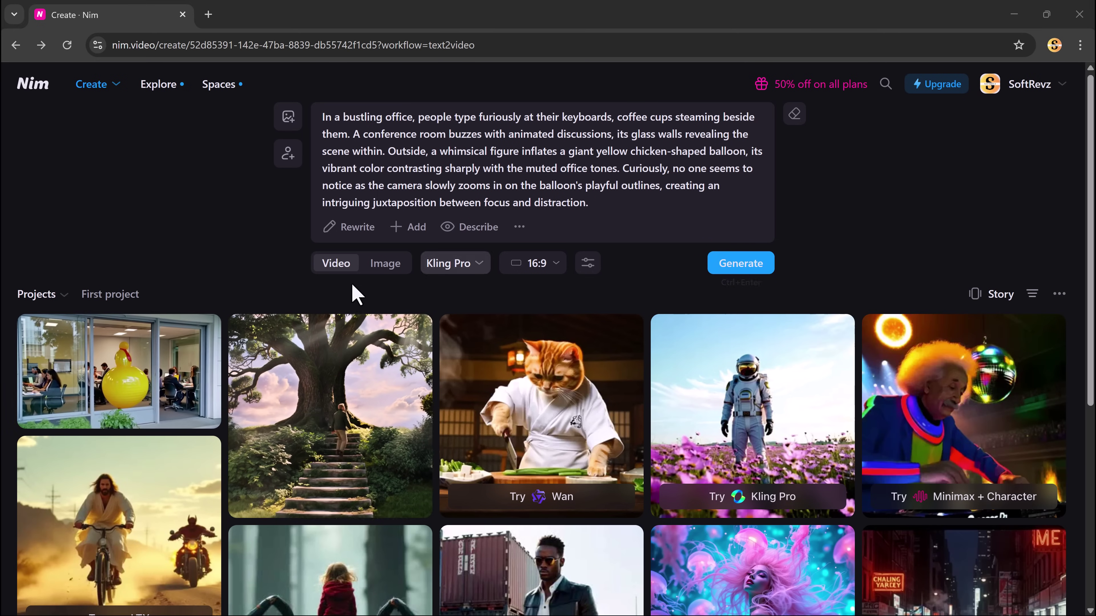
click(152, 367)
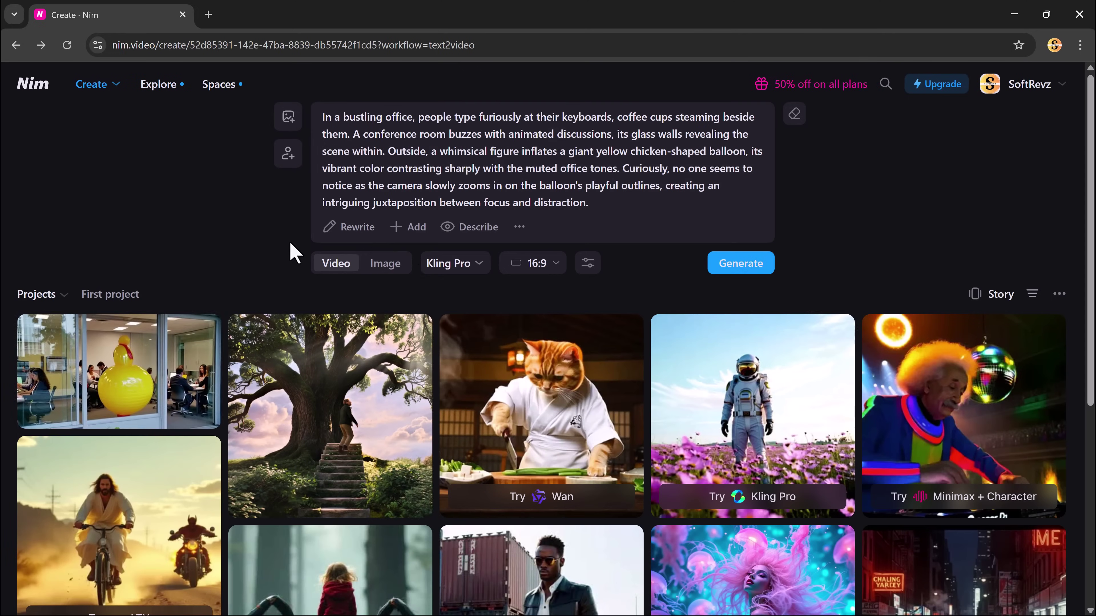
Step: Switch to image generation with the GPT Image model
click(423, 265)
click(388, 264)
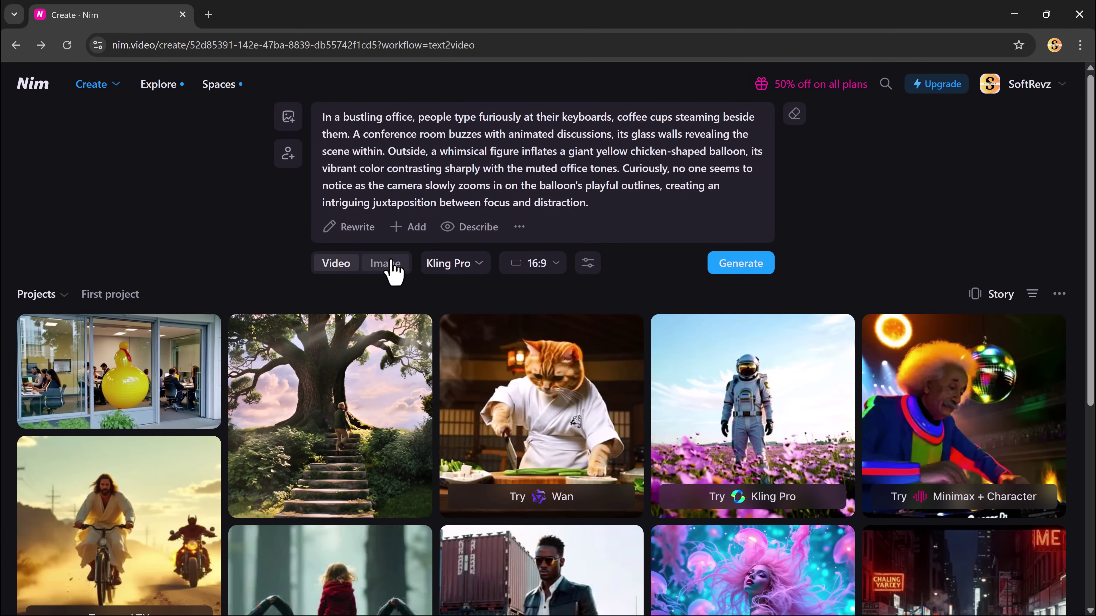
click(456, 268)
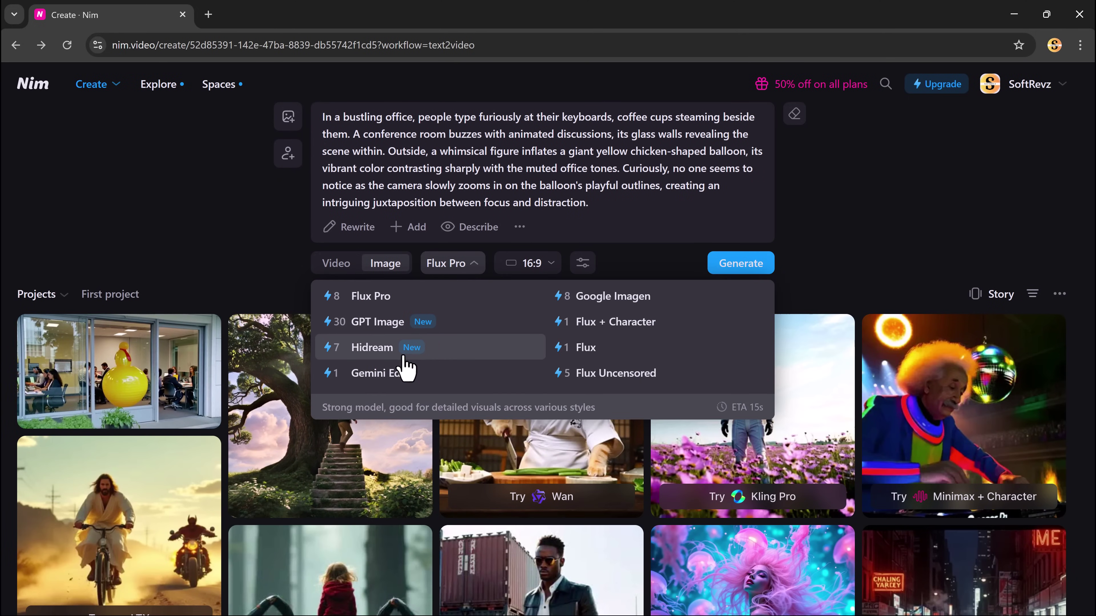
click(405, 332)
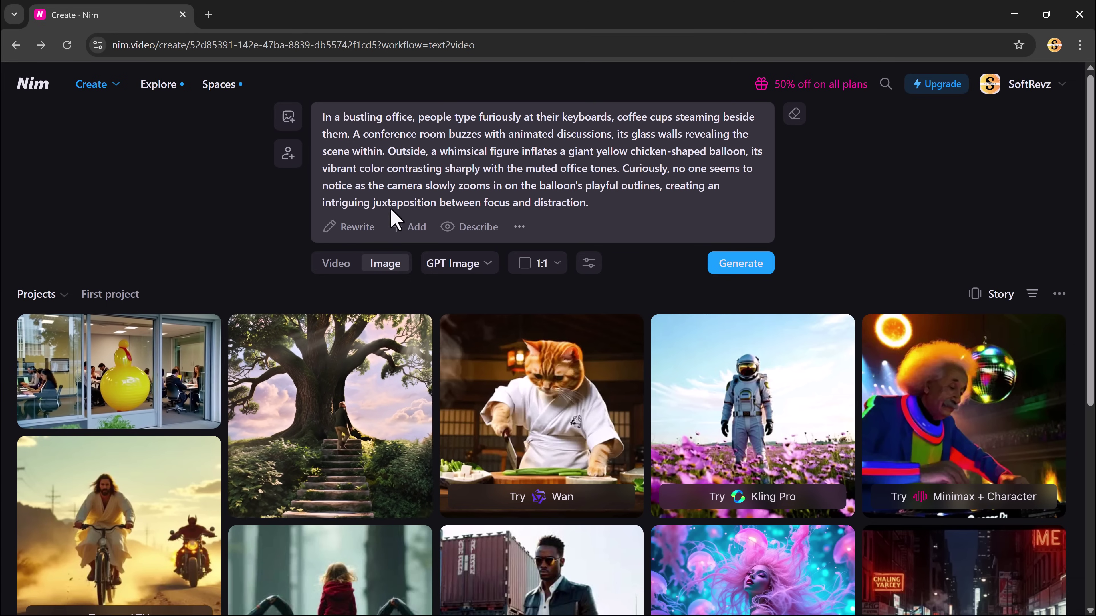
Step: Replace the prompt with the robot dentist "Tonal or natural?" scene and generate the image
drag(656, 205, 293, 114)
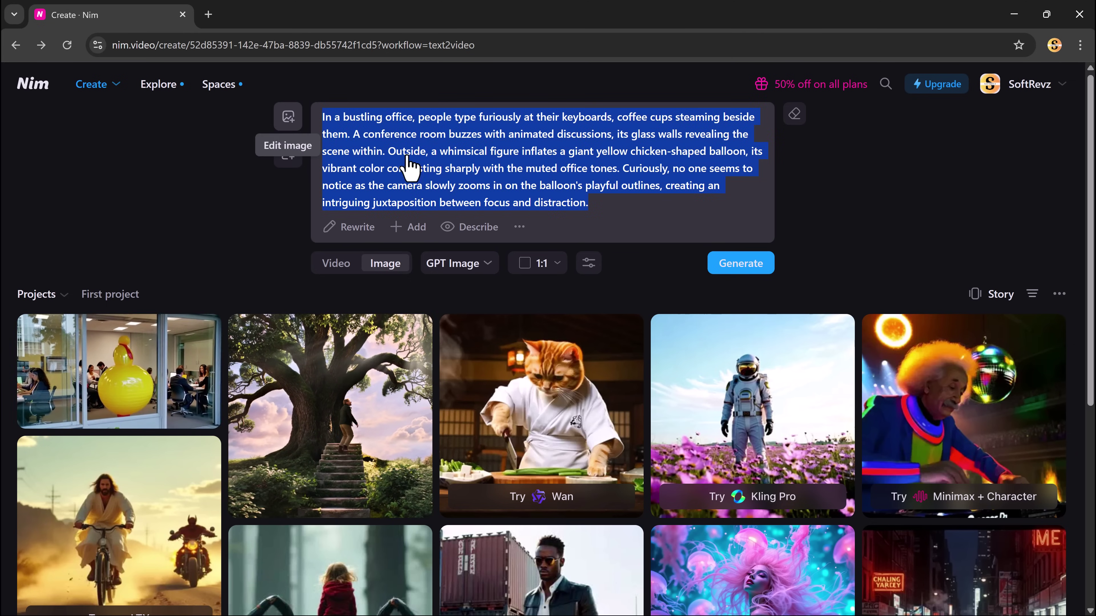
text(In a sleek, flat-design dental office, a patient nervously sits in the chair, surrounded by bright, cartoonish decor. A quirky robot dentist, featuring a smiley-faced display, approaches—its arms are replaced by blooming irises and a drill. It tilts its head, asking, "Tonal or natural?" The vibrant colors pop against the sterile background, creating a playful yet surreal atmosphere.)
click(727, 259)
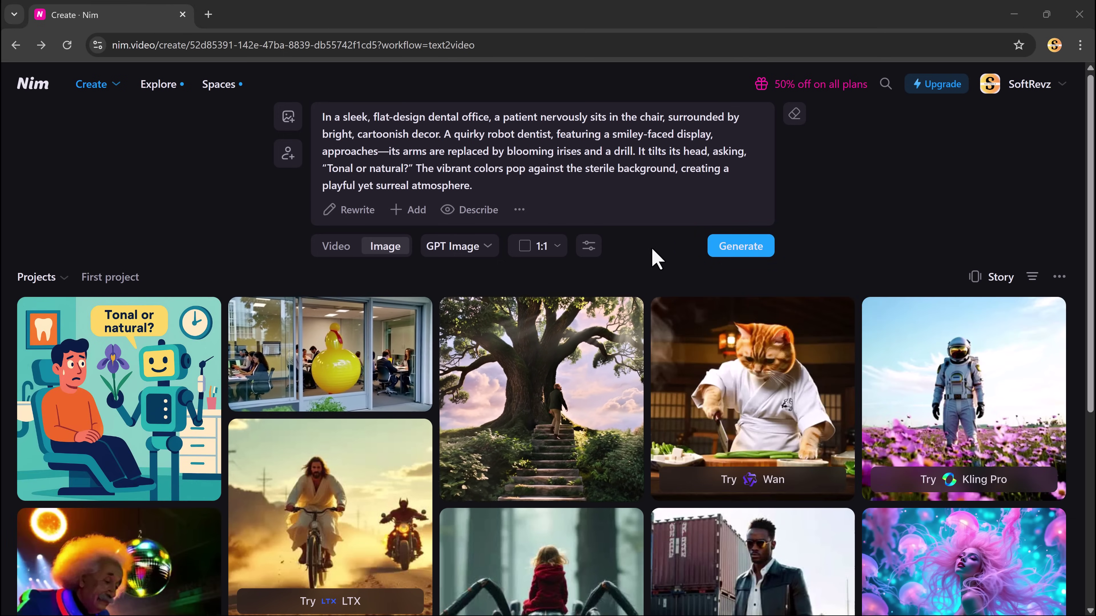
Step: View the robot dentist image's Explore page, then return to Create
click(142, 358)
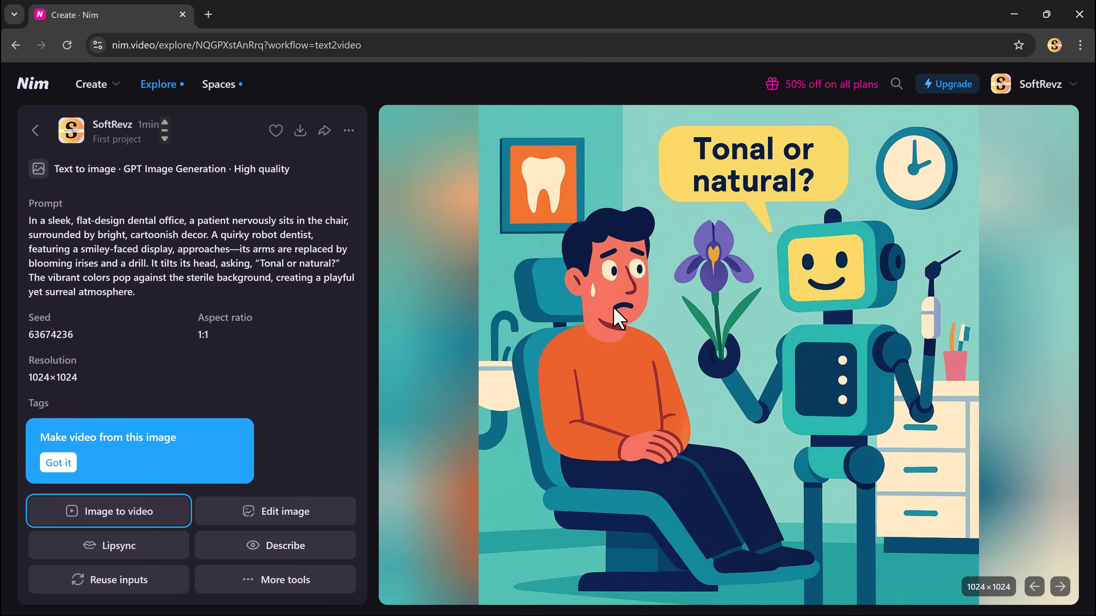
click(34, 130)
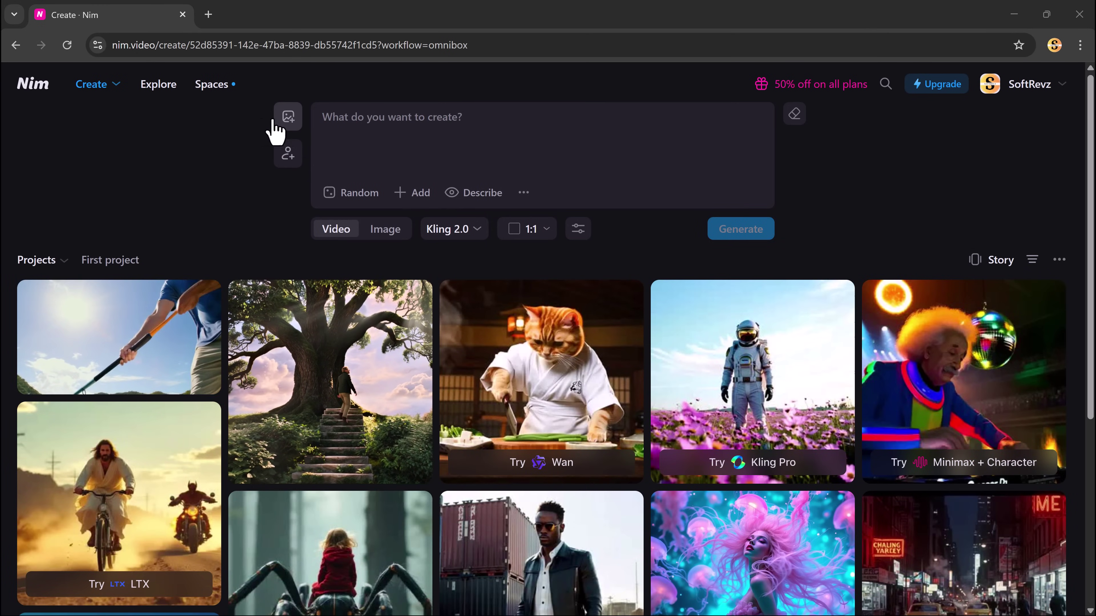
Step: Attach the man's portrait and have AI write a prompt describing it
click(276, 123)
double_click(186, 122)
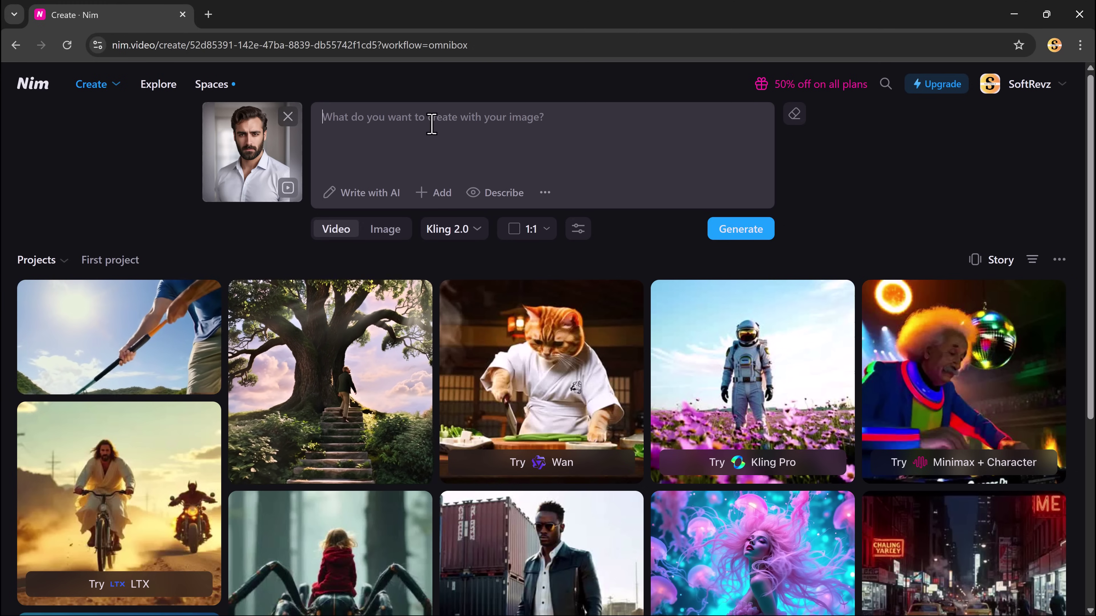
click(369, 194)
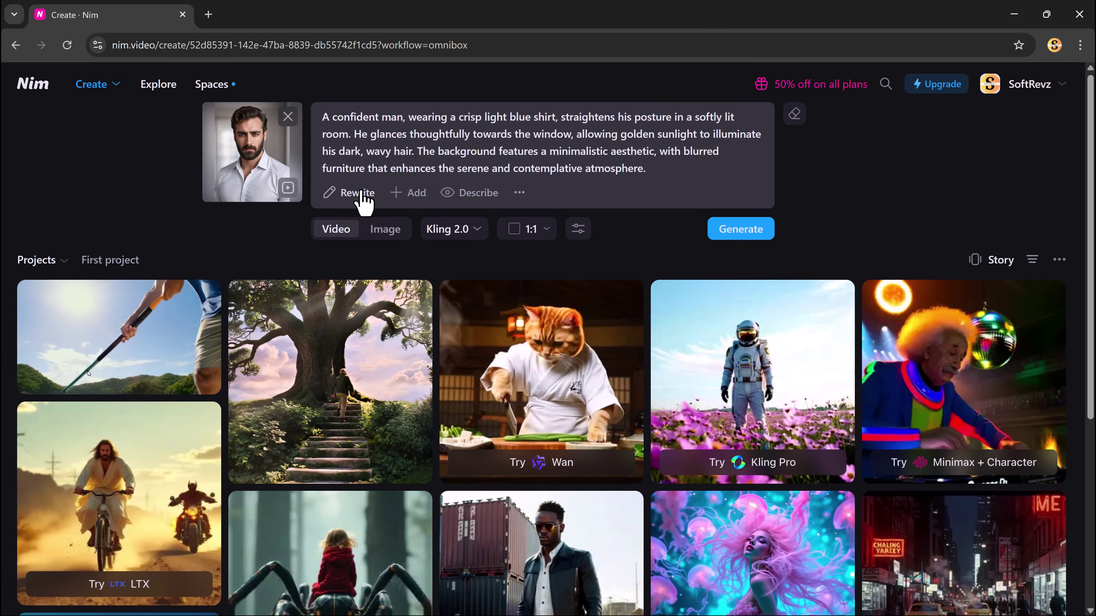
Step: Open the Describe panel from the extra prompt options, then close it
click(519, 195)
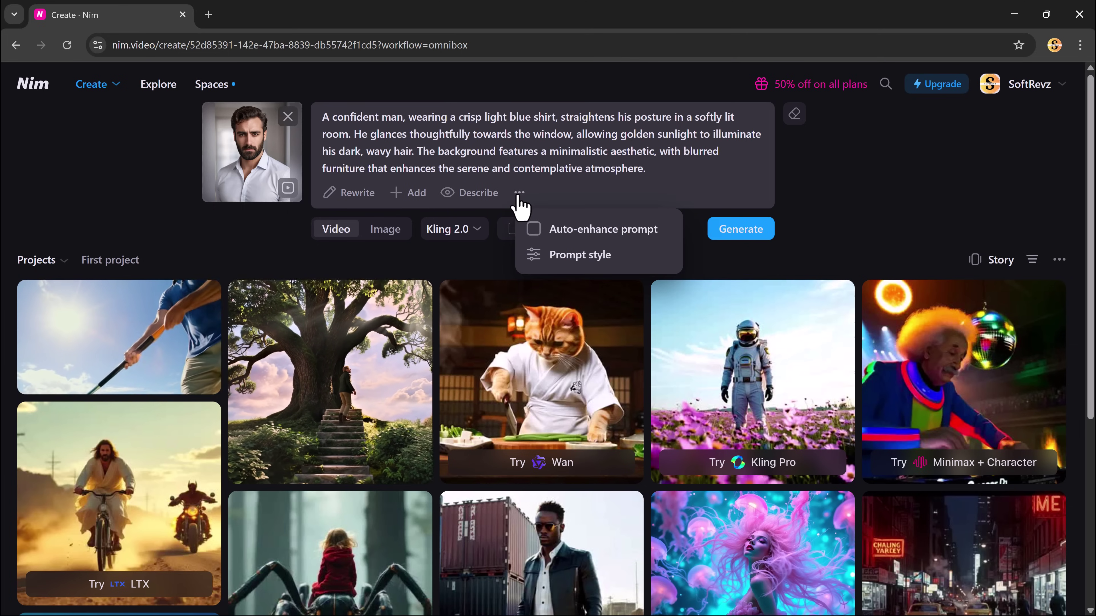
click(466, 194)
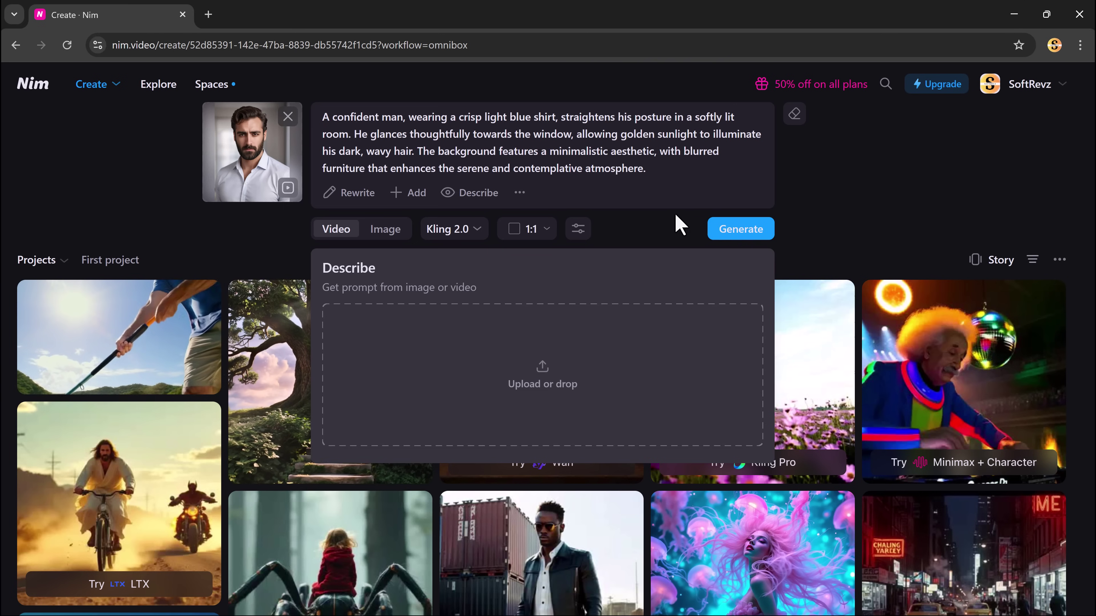
click(683, 201)
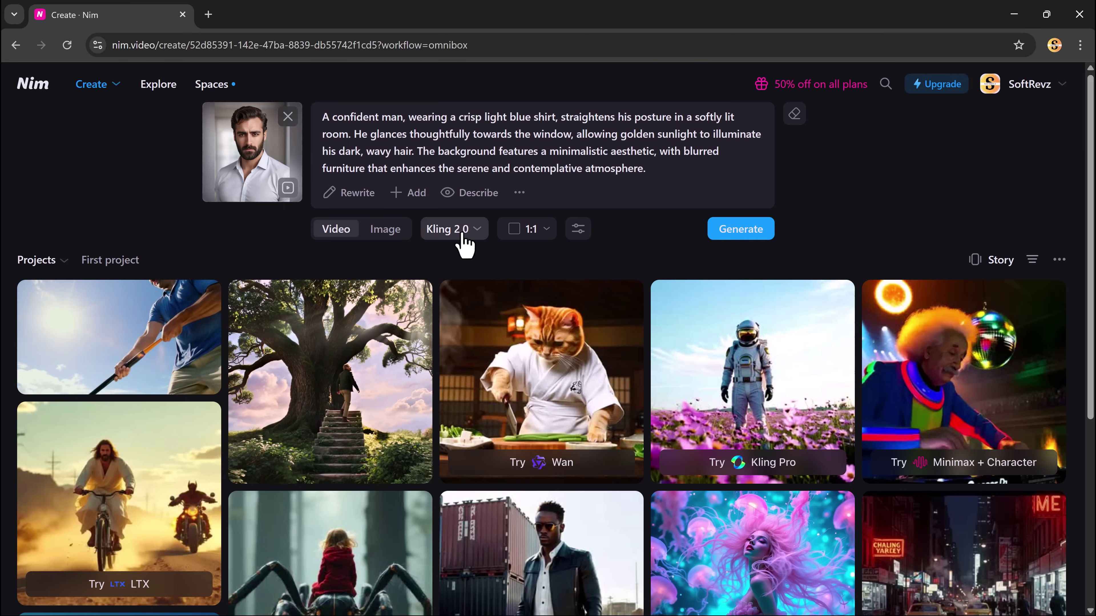
Step: Animate the portrait by generating a video with the Minimax + Character model
click(458, 231)
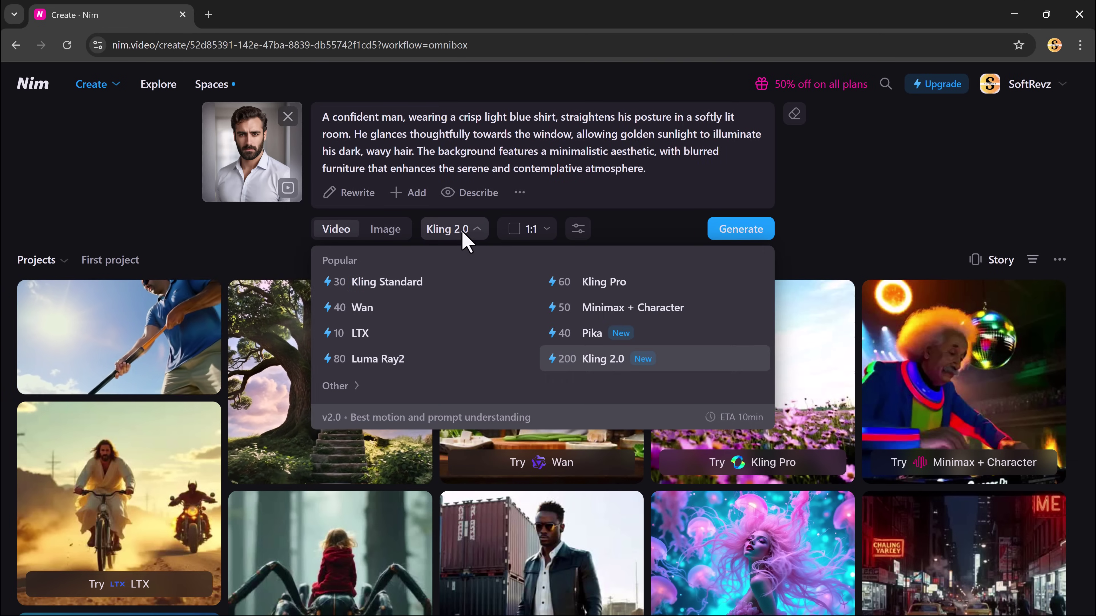
click(570, 308)
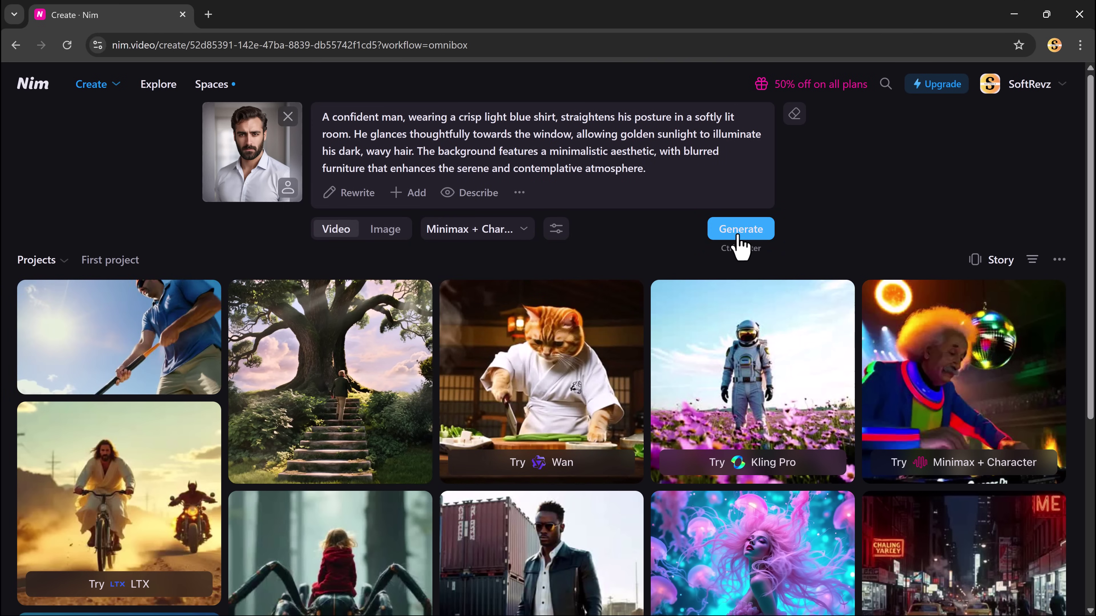
click(739, 242)
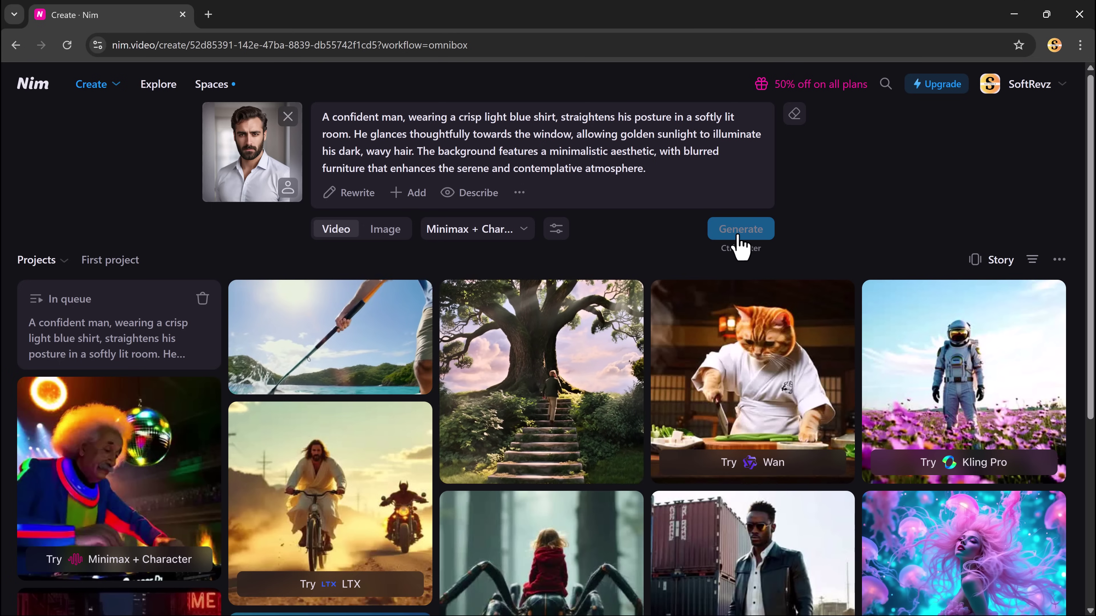
Step: Review the finished 5.6 s clip of the man, then go to the Explore feed
mouse_move(92, 362)
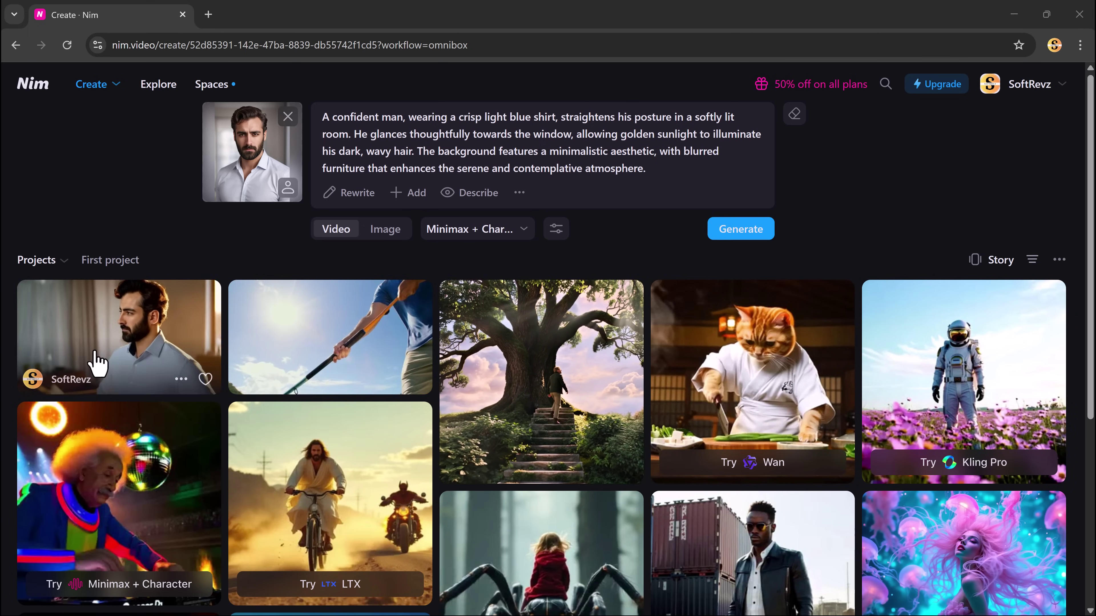
click(96, 344)
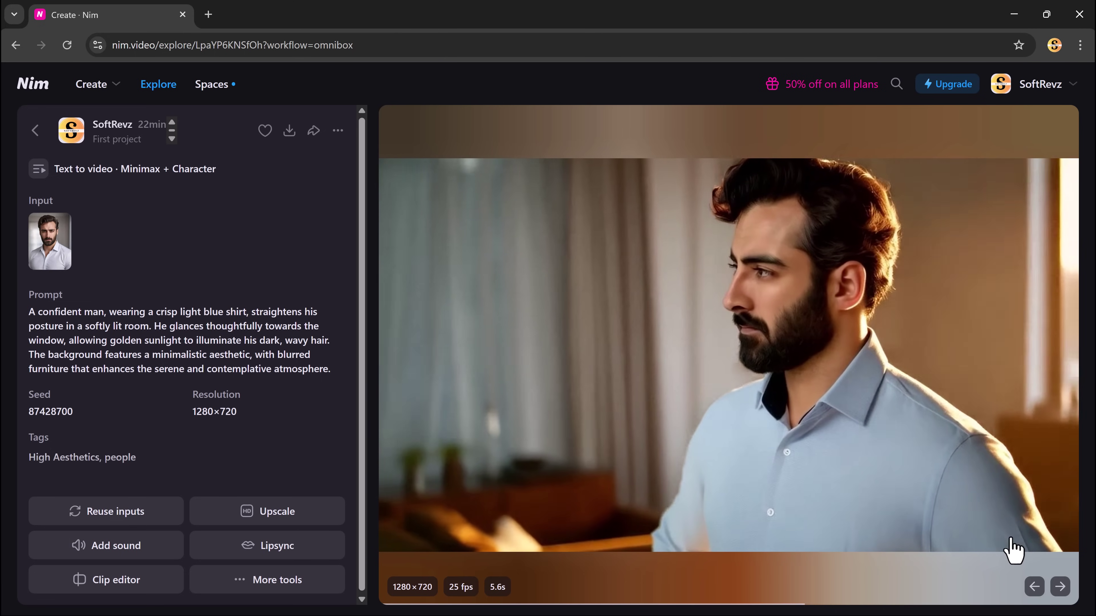
click(42, 89)
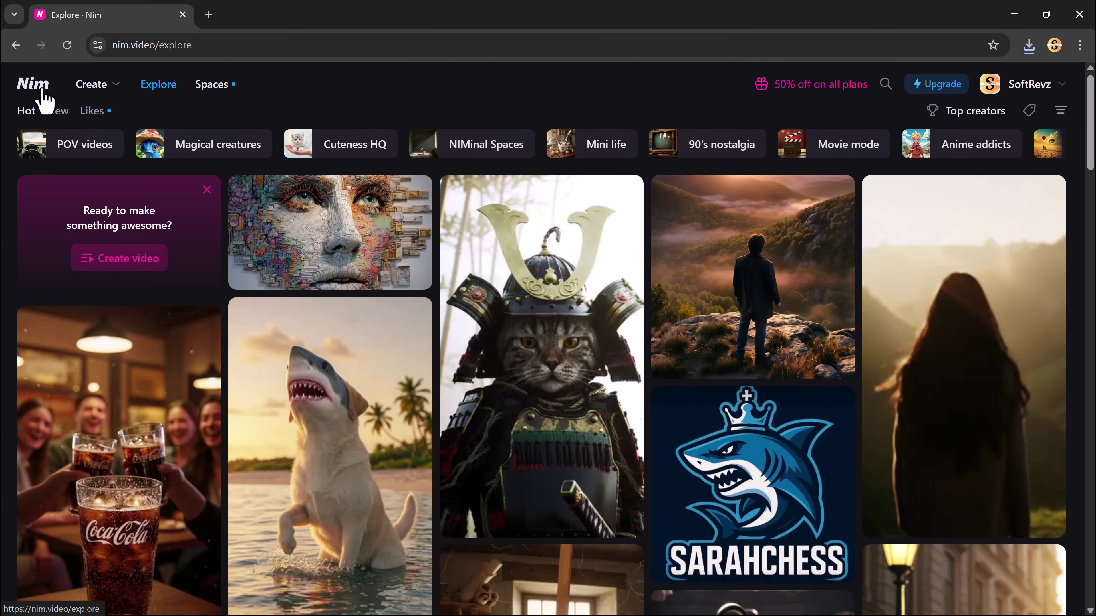
Step: Scroll down through the community Explore feed
scroll(311, 341, down, 7)
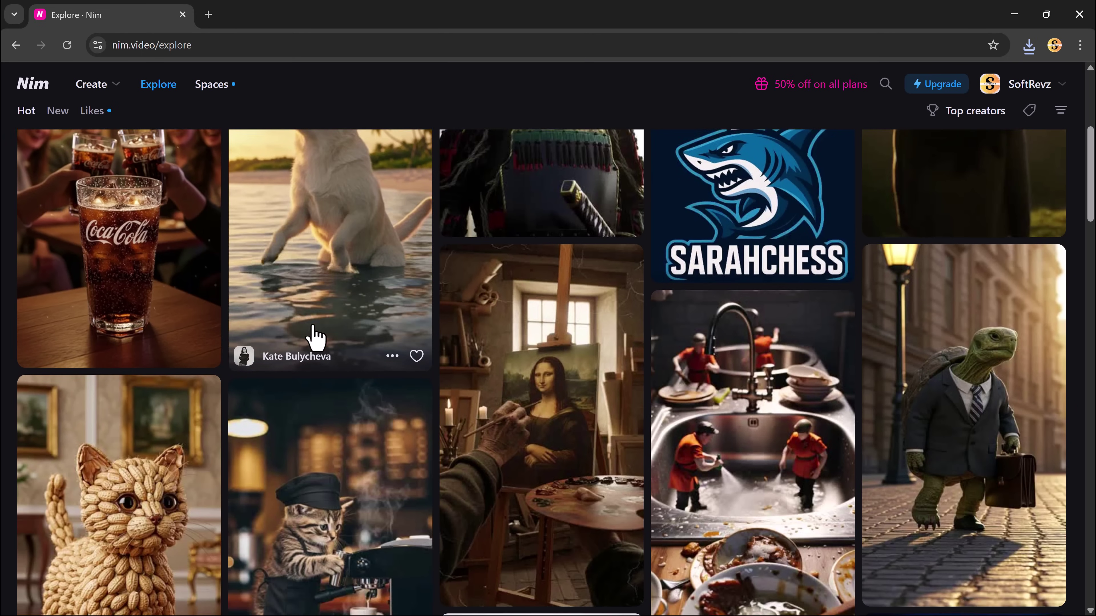
scroll(315, 337, down, 11)
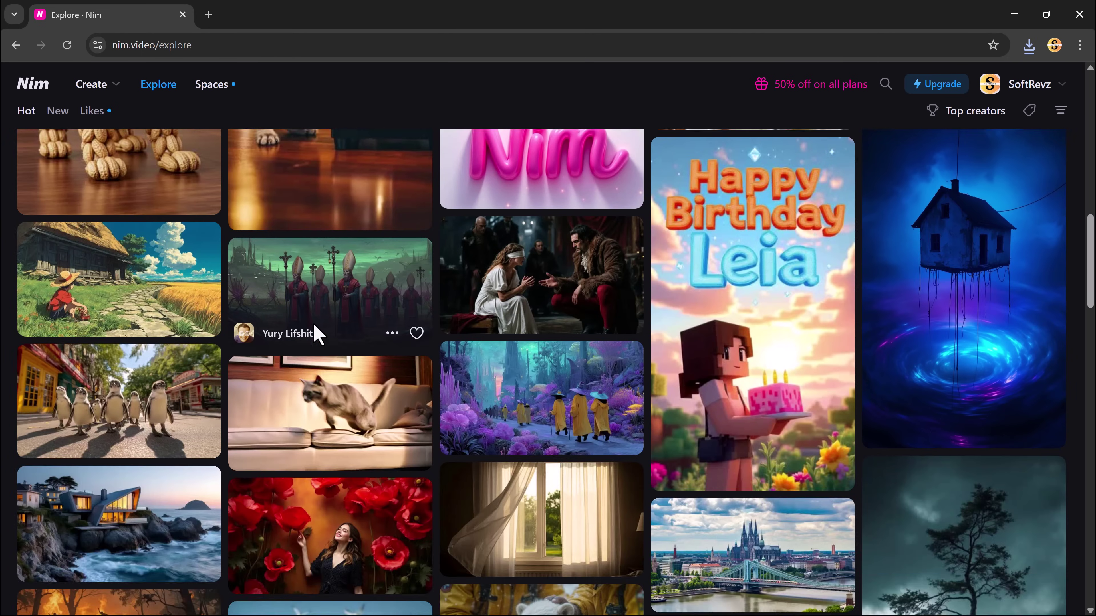
scroll(320, 335, down, 11)
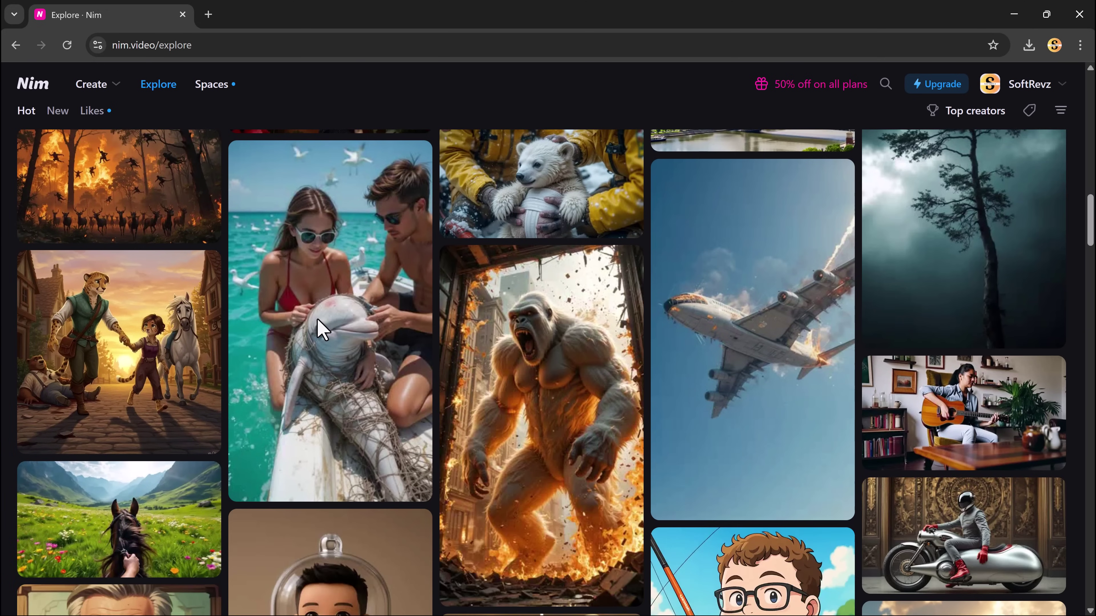
scroll(321, 330, down, 5)
scroll(320, 328, down, 4)
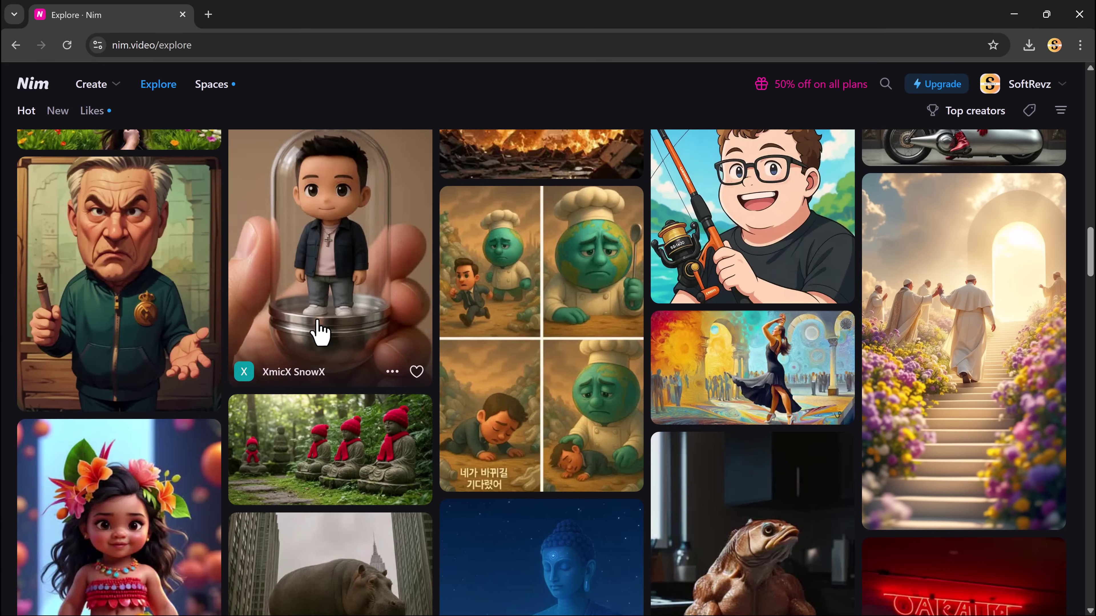
scroll(319, 332, down, 6)
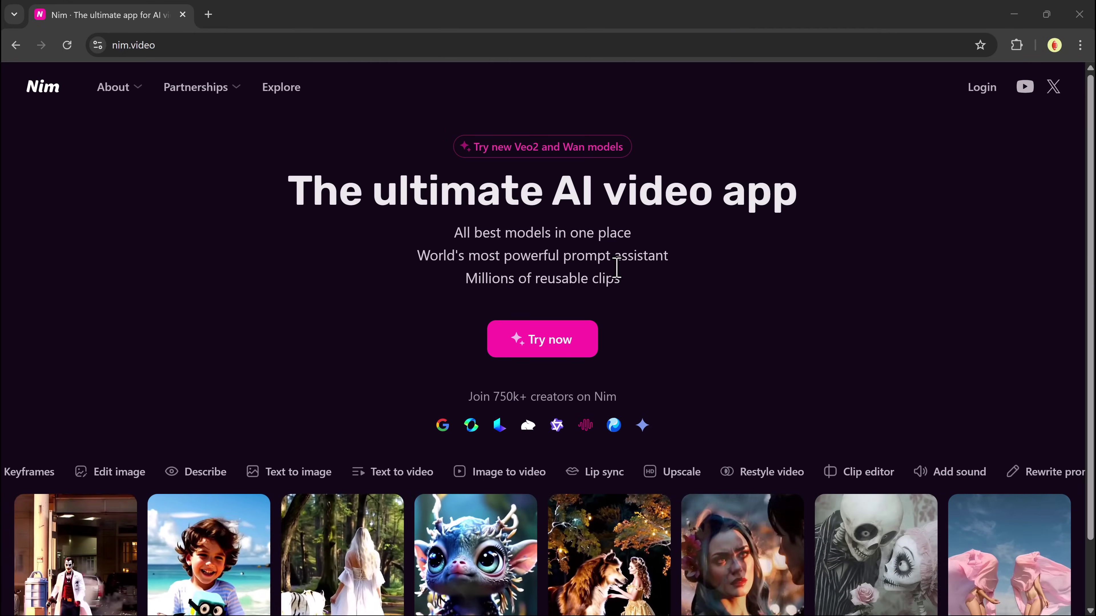
scroll(634, 319, down, 1)
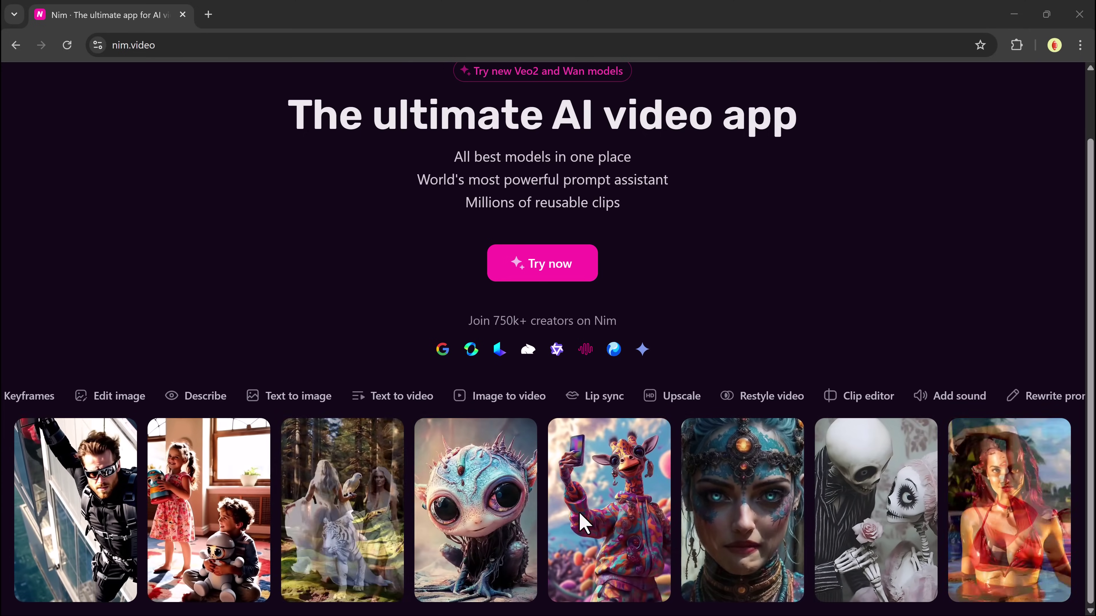
scroll(733, 518, up, 2)
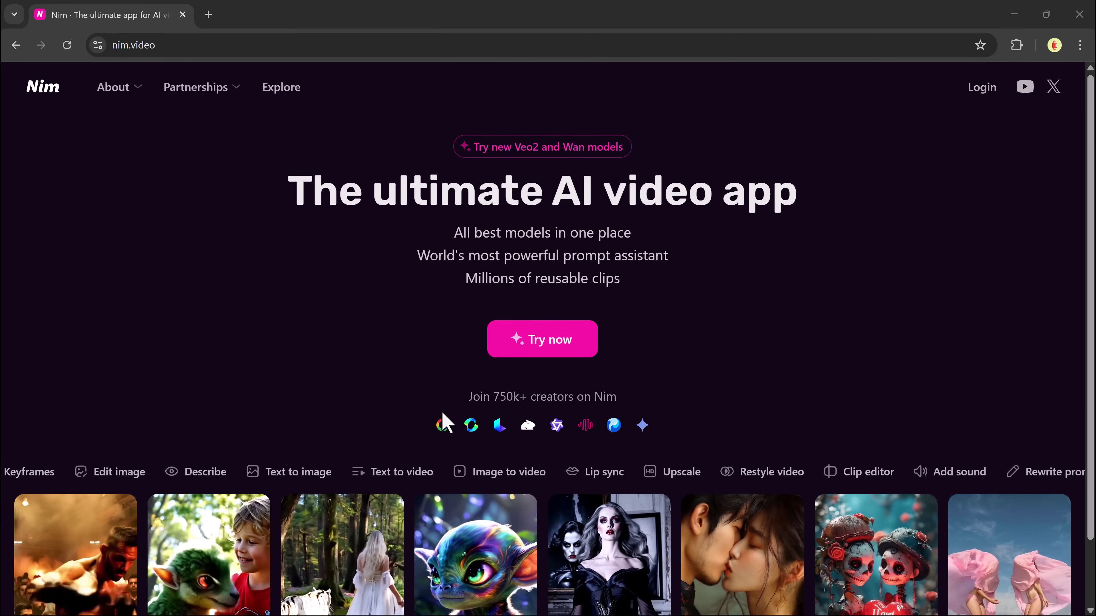
mouse_move(442, 433)
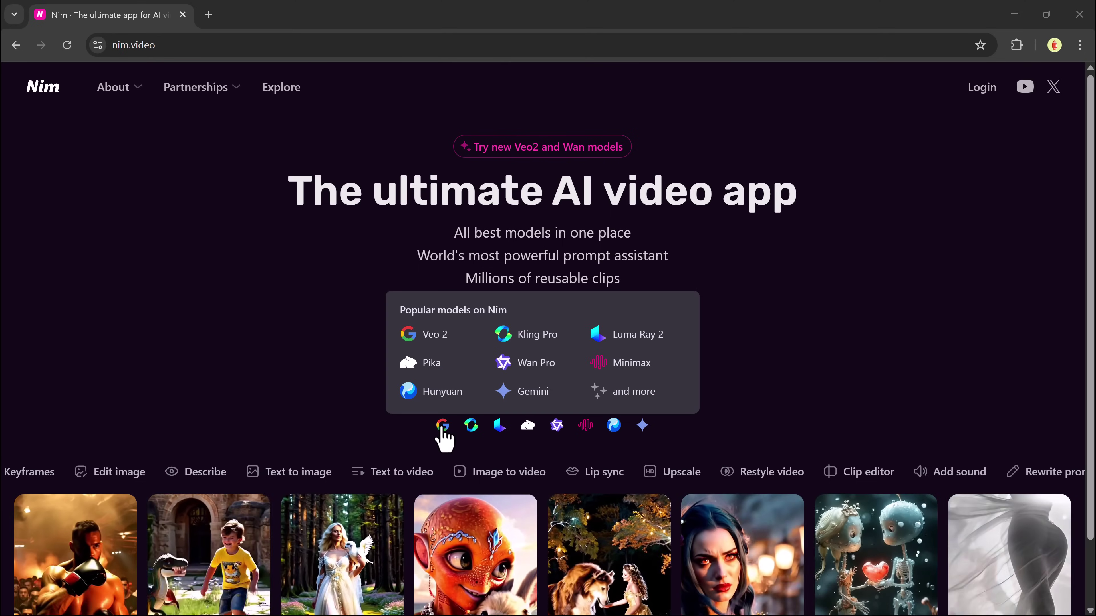